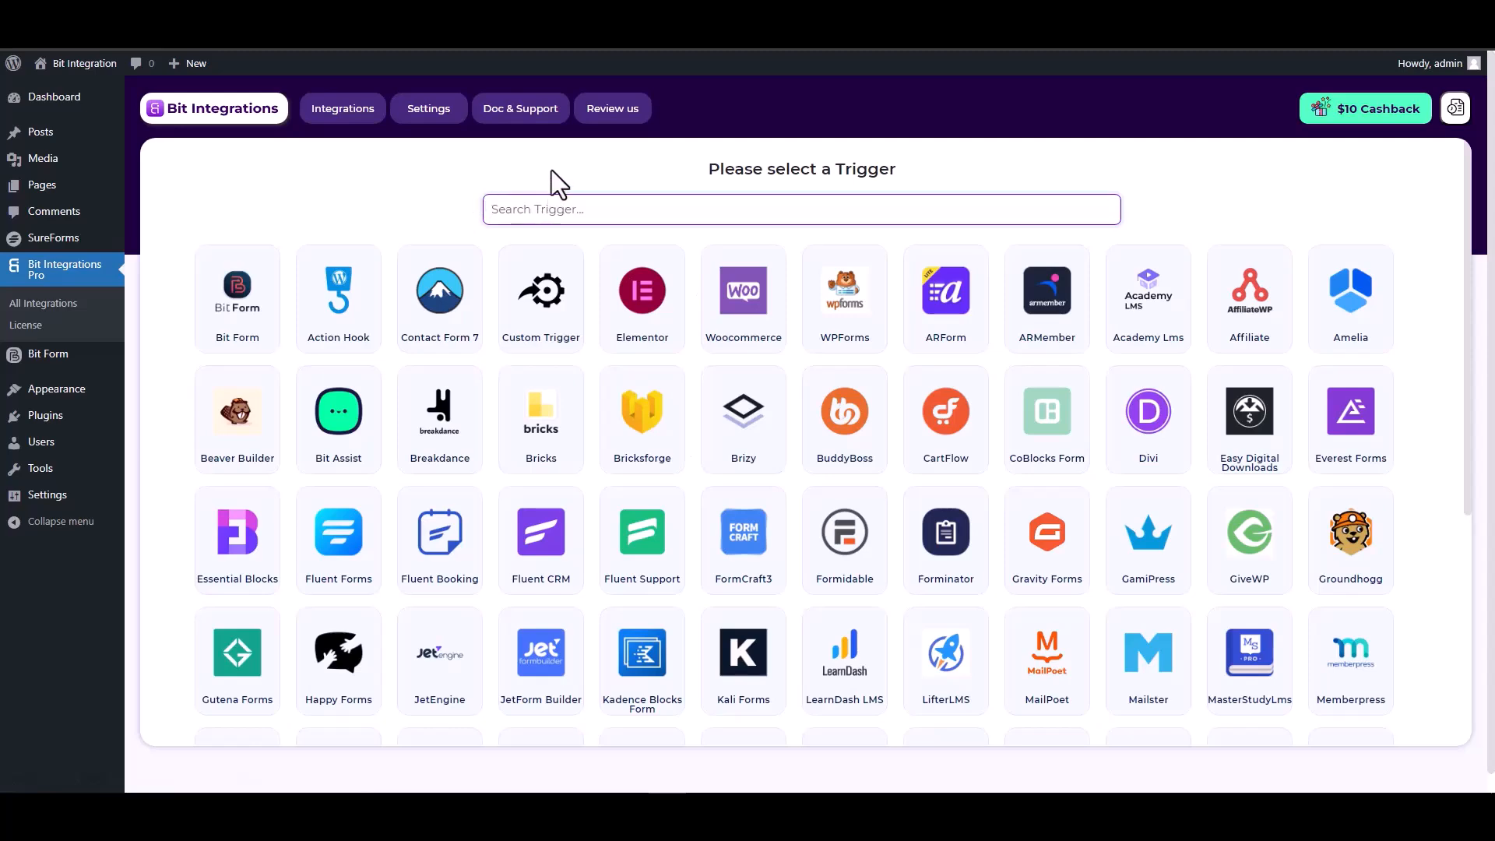
Make the SureForms form named 'SureForms' the trigger and continue to action selection
{"action": "type", "text": "sure"}
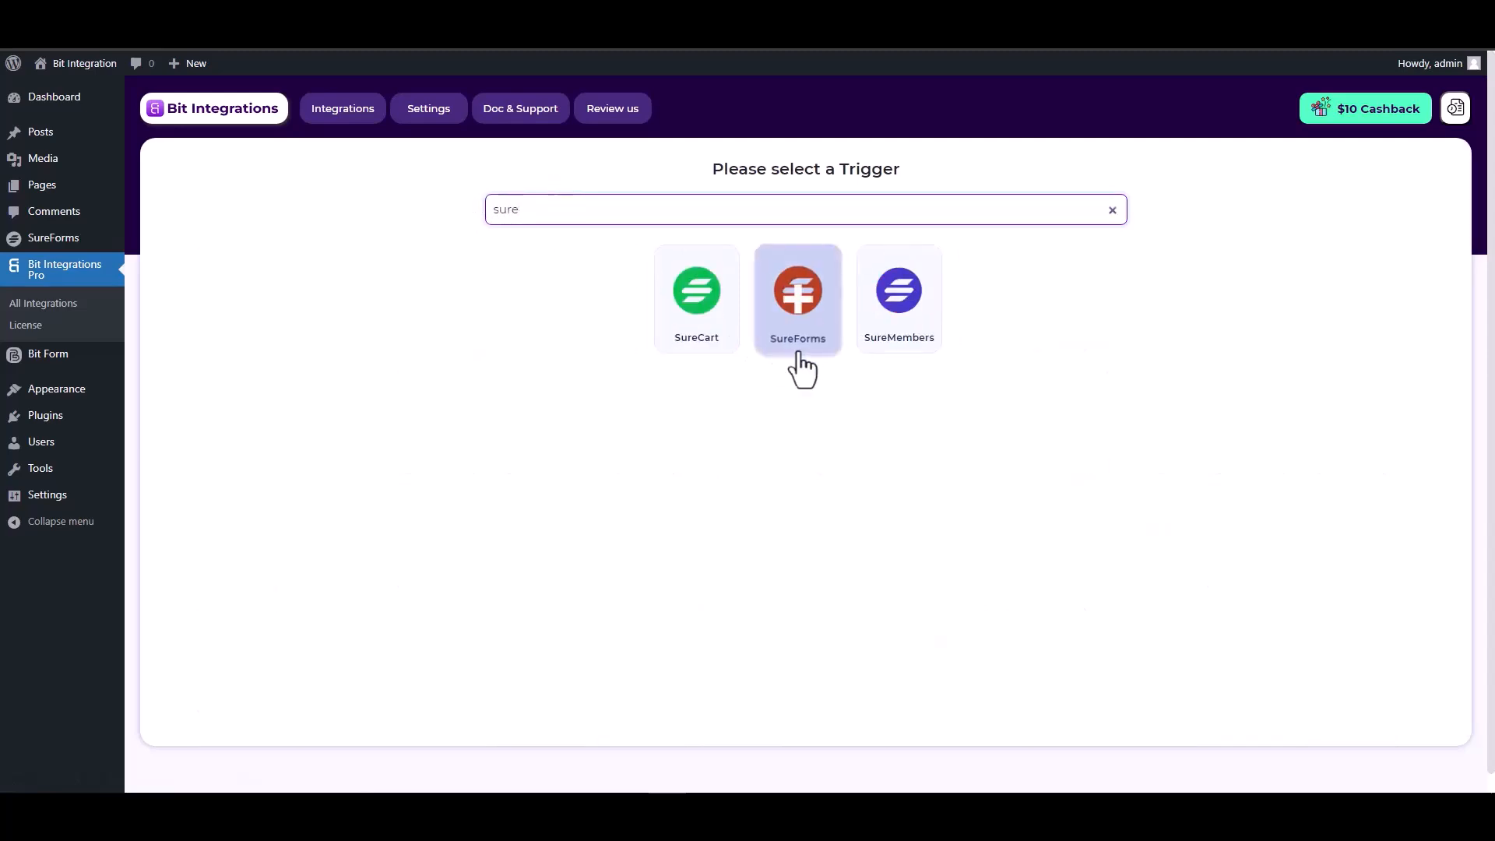
{"action": "left_click", "coordinate": [802, 343]}
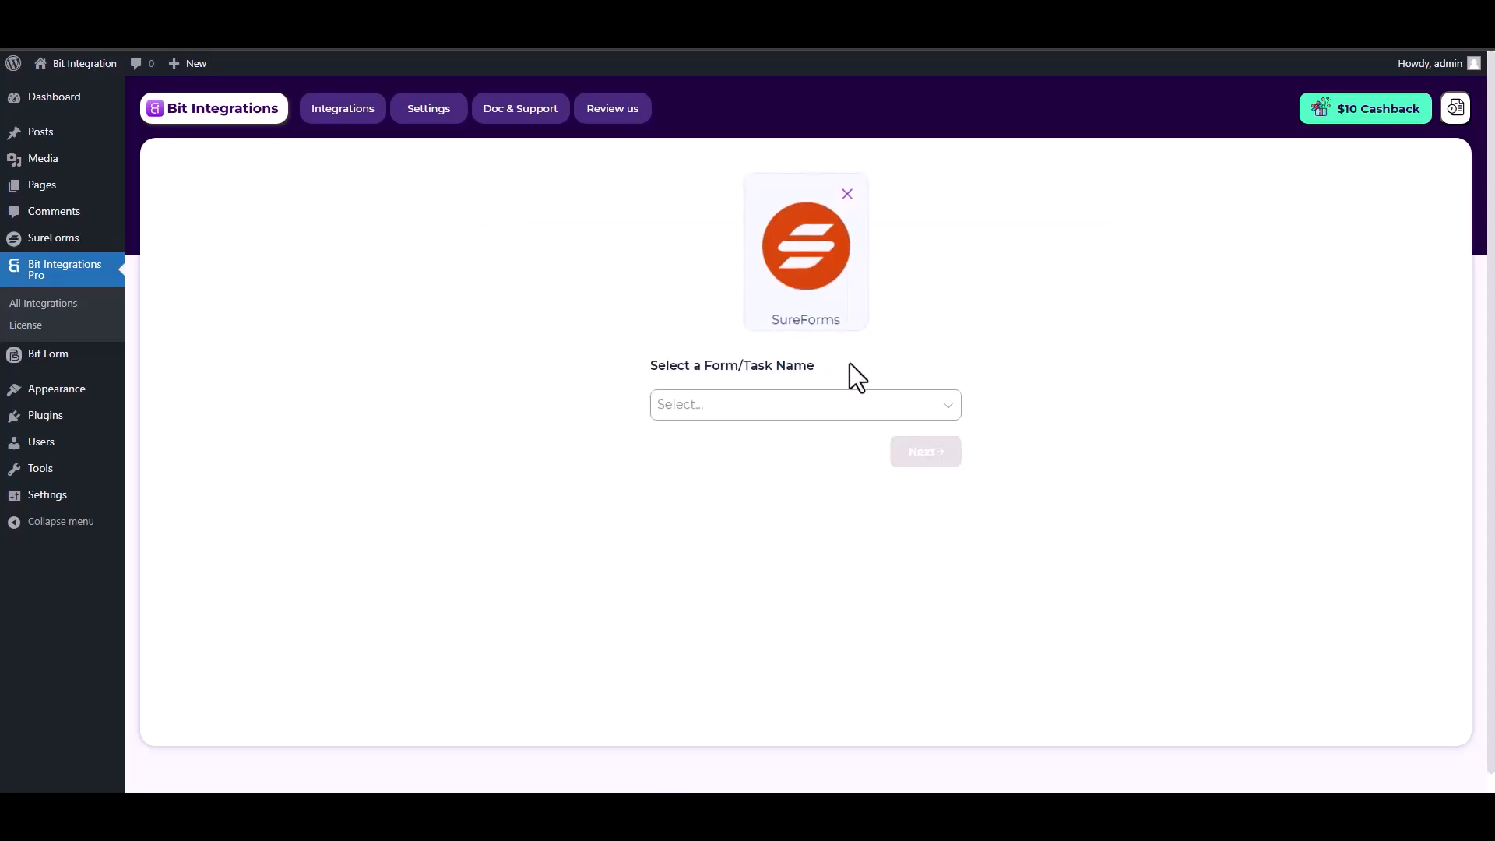
{"action": "left_click", "coordinate": [725, 403]}
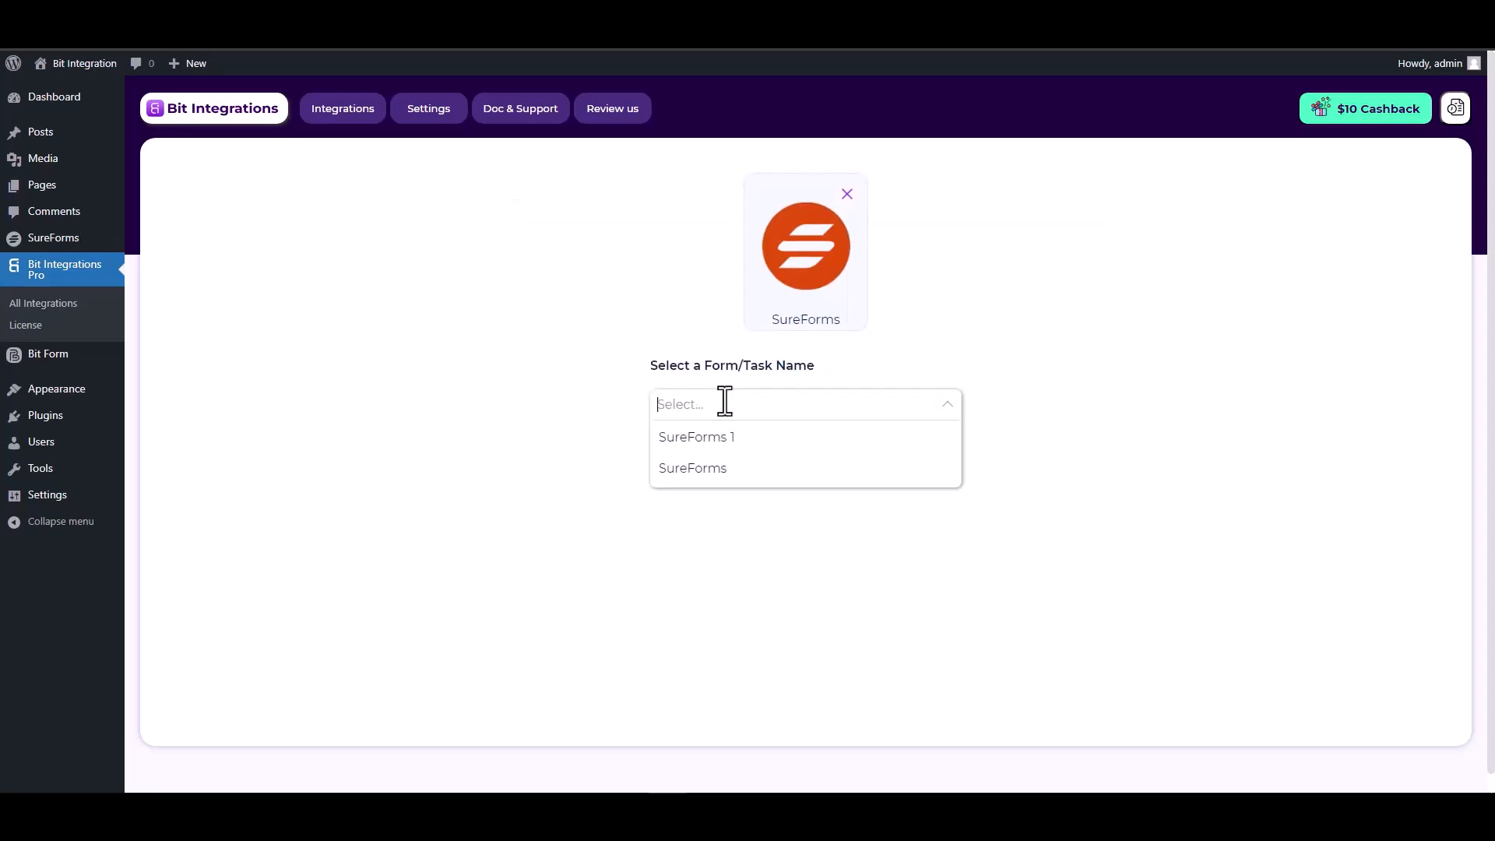
{"action": "left_click", "coordinate": [711, 470]}
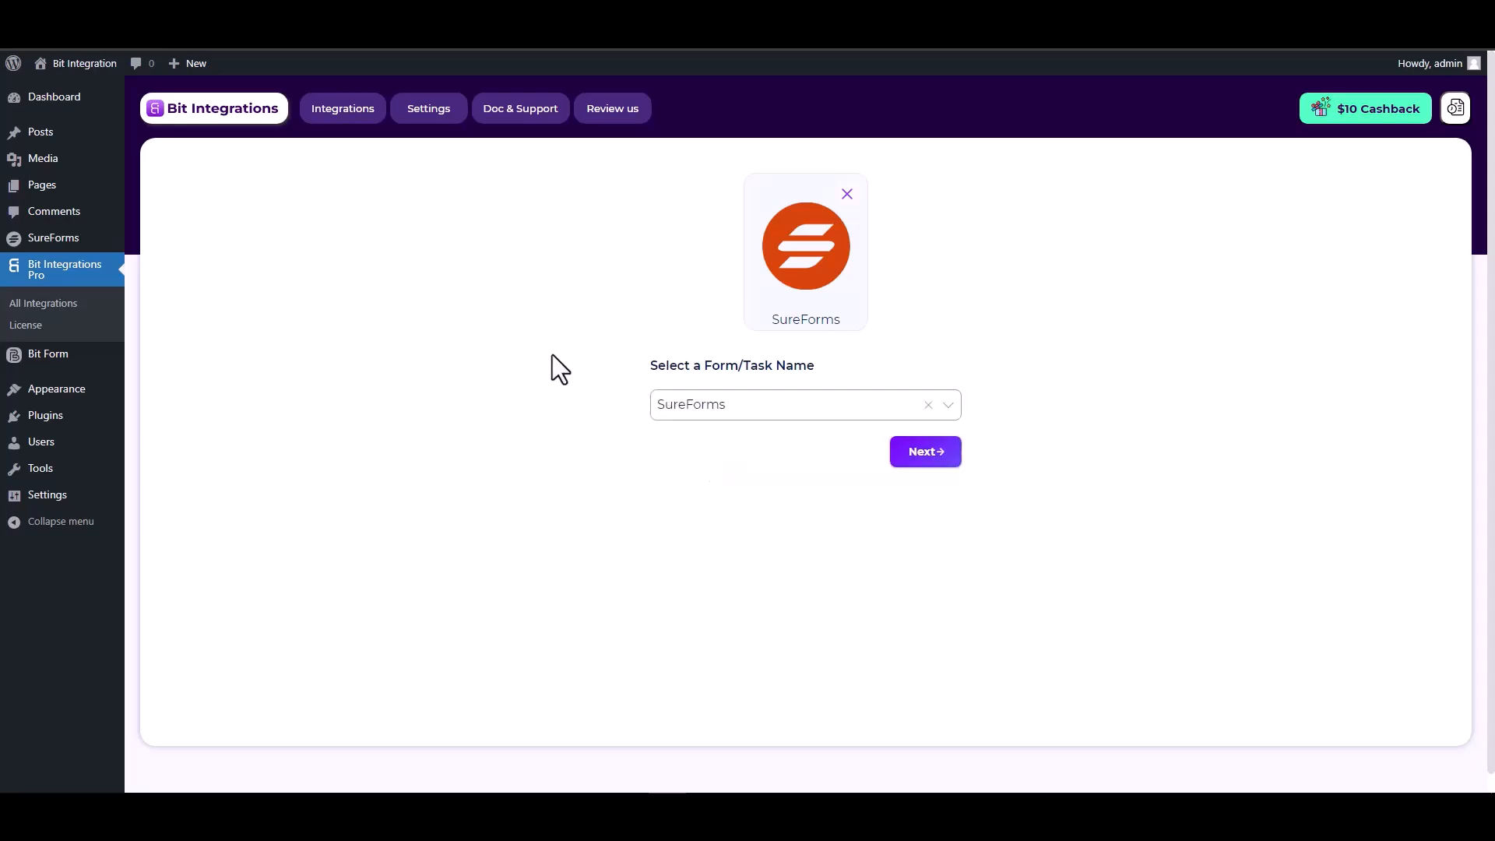
{"action": "left_click", "coordinate": [919, 460]}
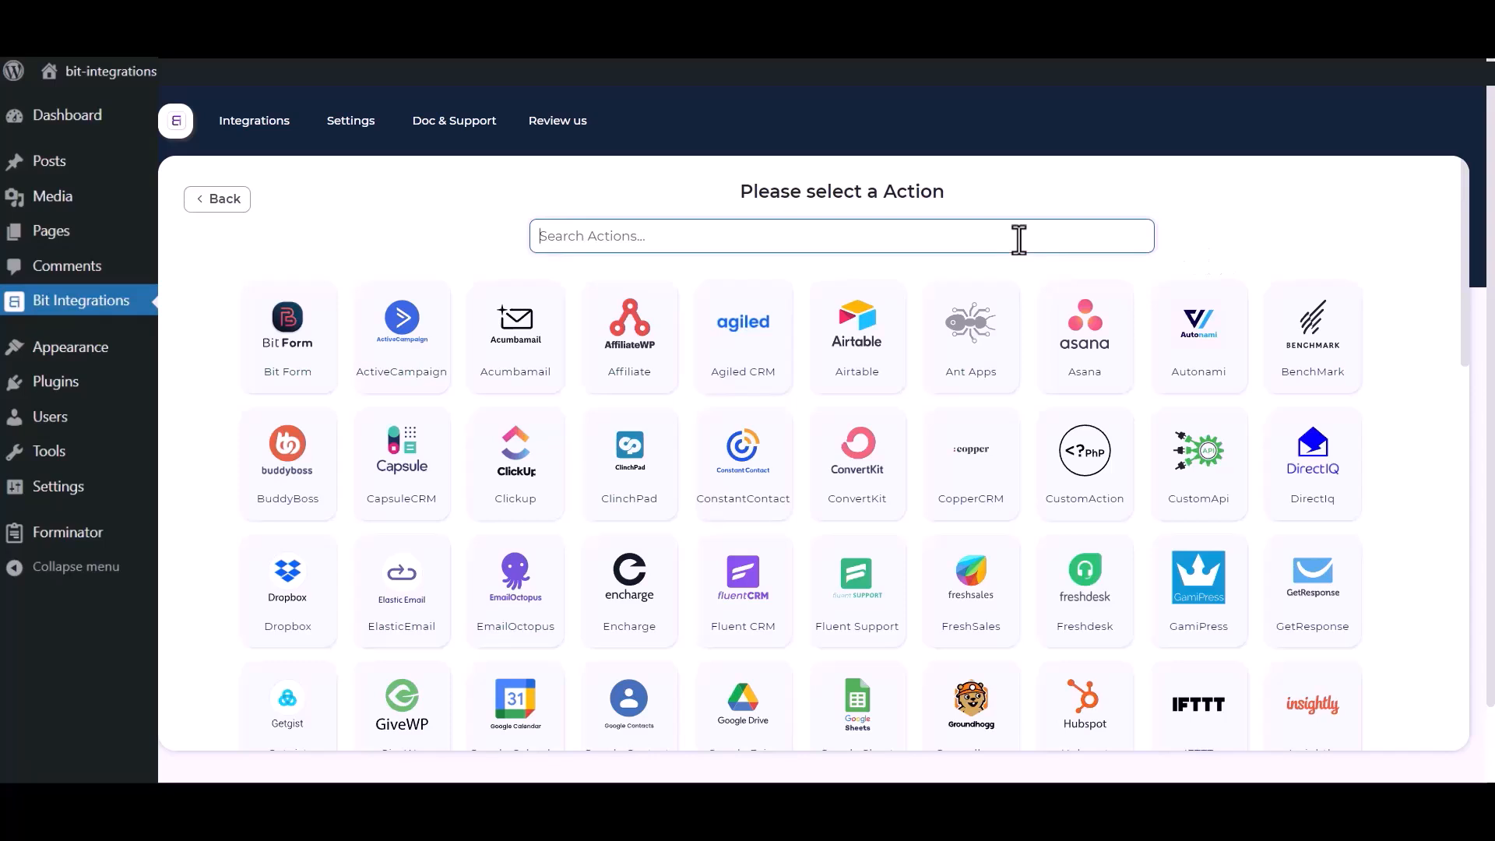
Choose Salesforce as the action and review its name, Client id and Client secret fields
{"action": "type", "text": "sales"}
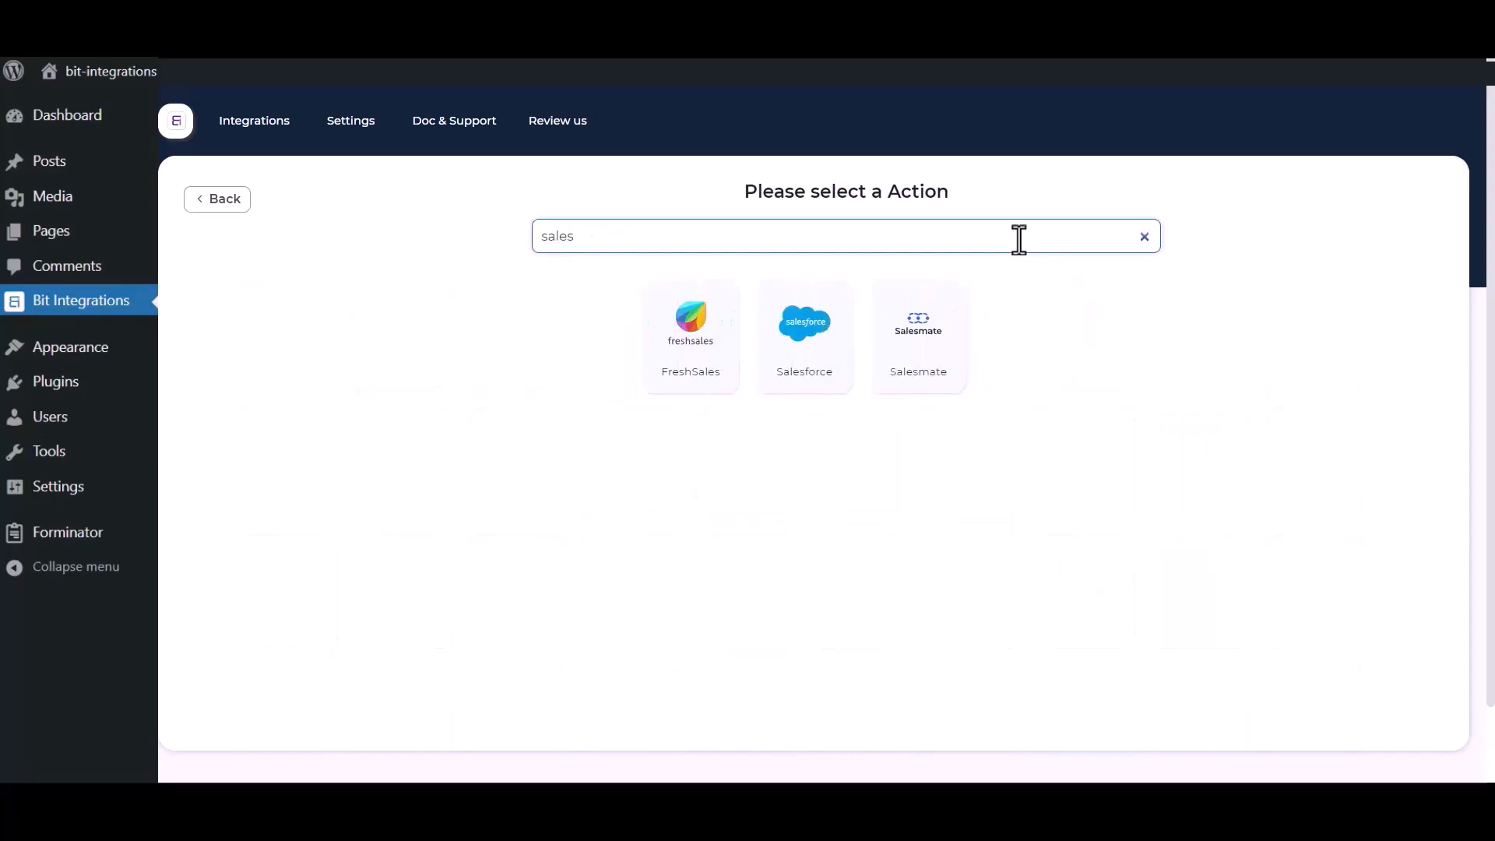
{"action": "left_click", "coordinate": [791, 365]}
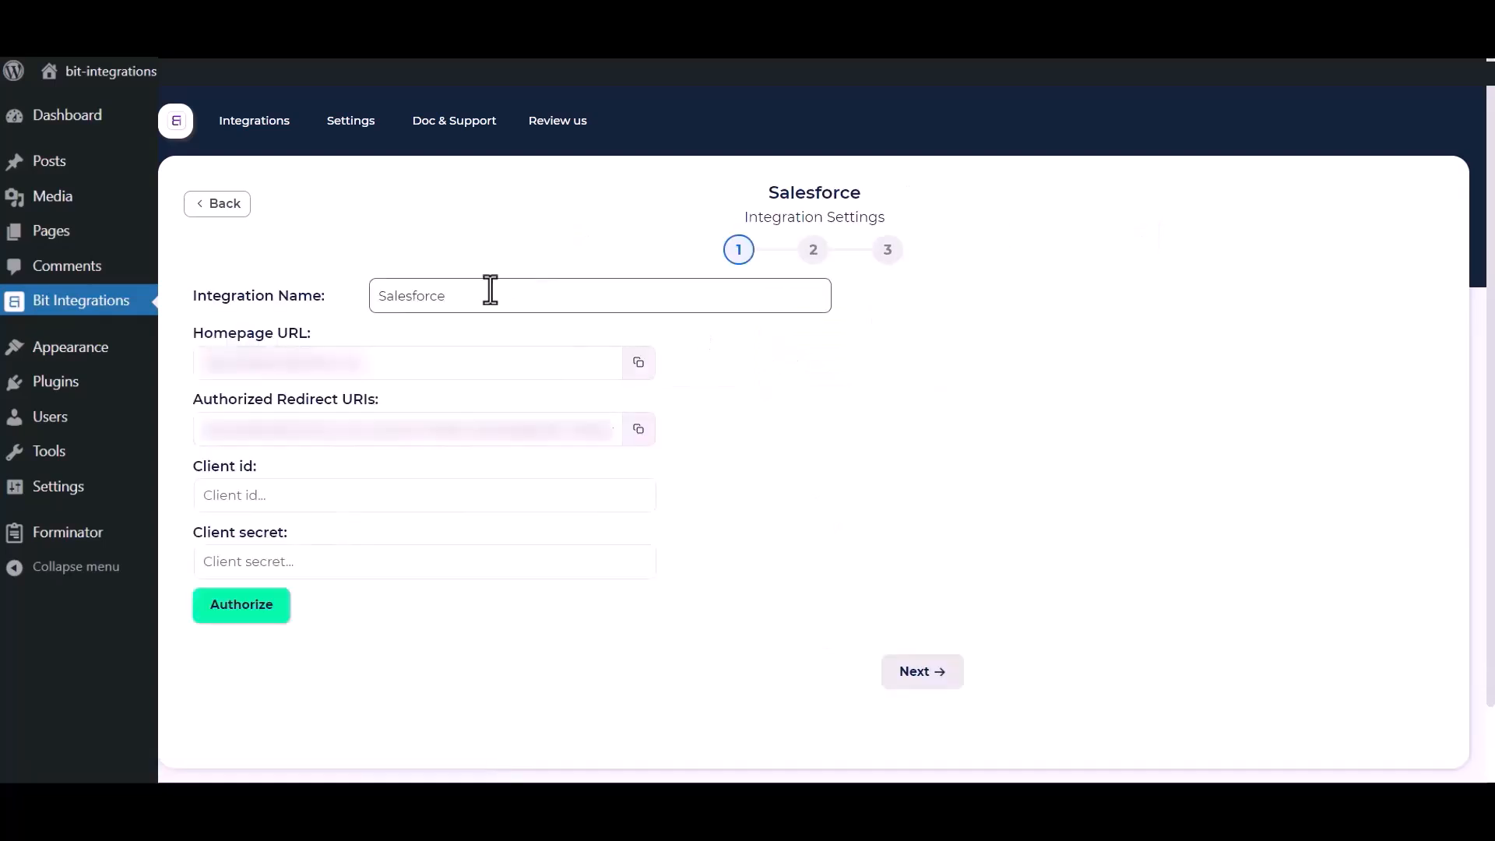
{"action": "left_click_drag", "start_coordinate": [486, 295], "coordinate": [384, 295]}
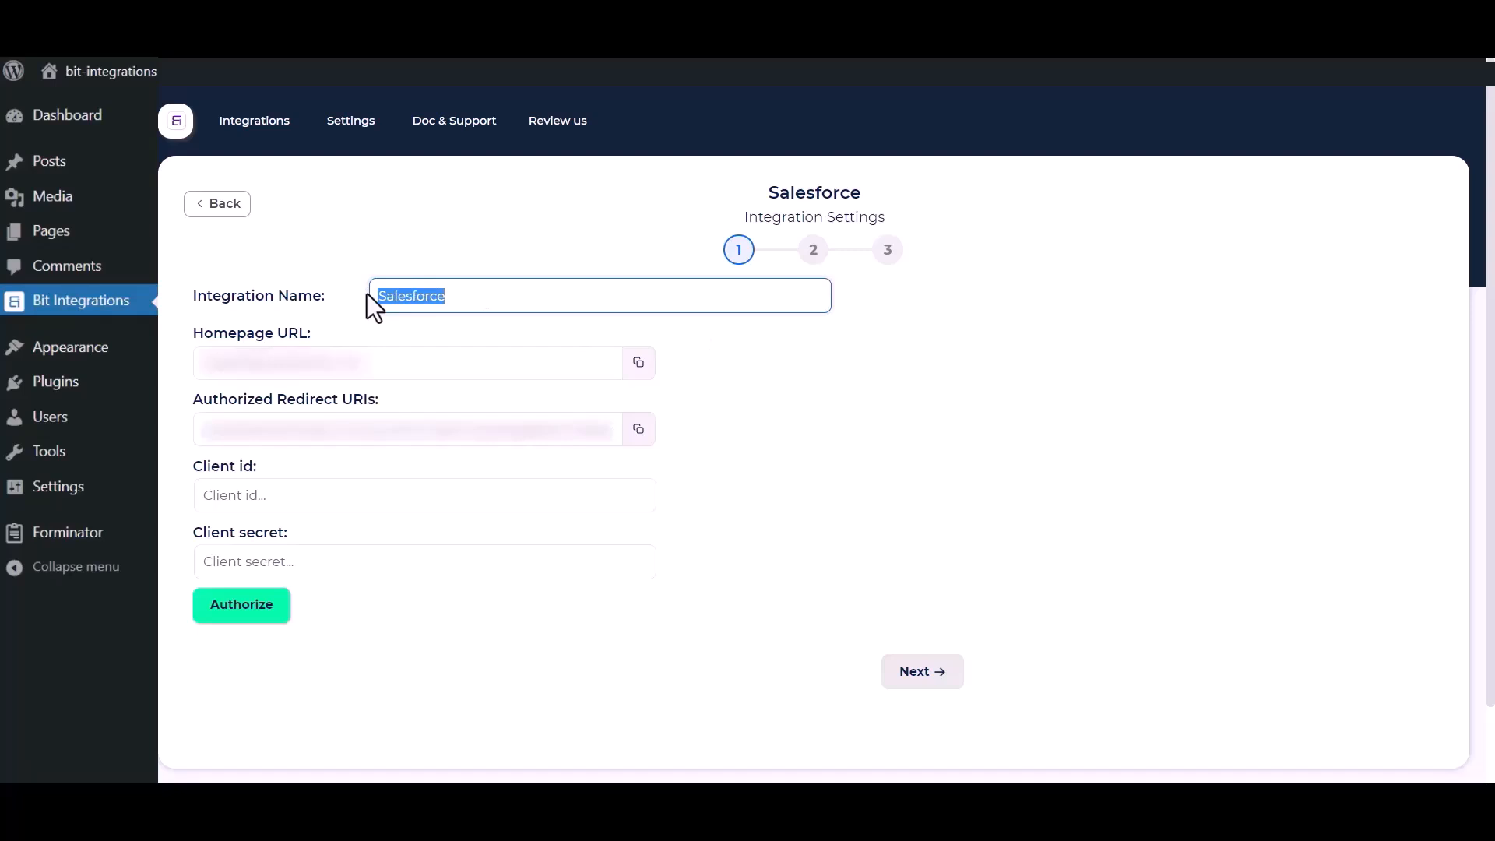
{"action": "left_click", "coordinate": [693, 558]}
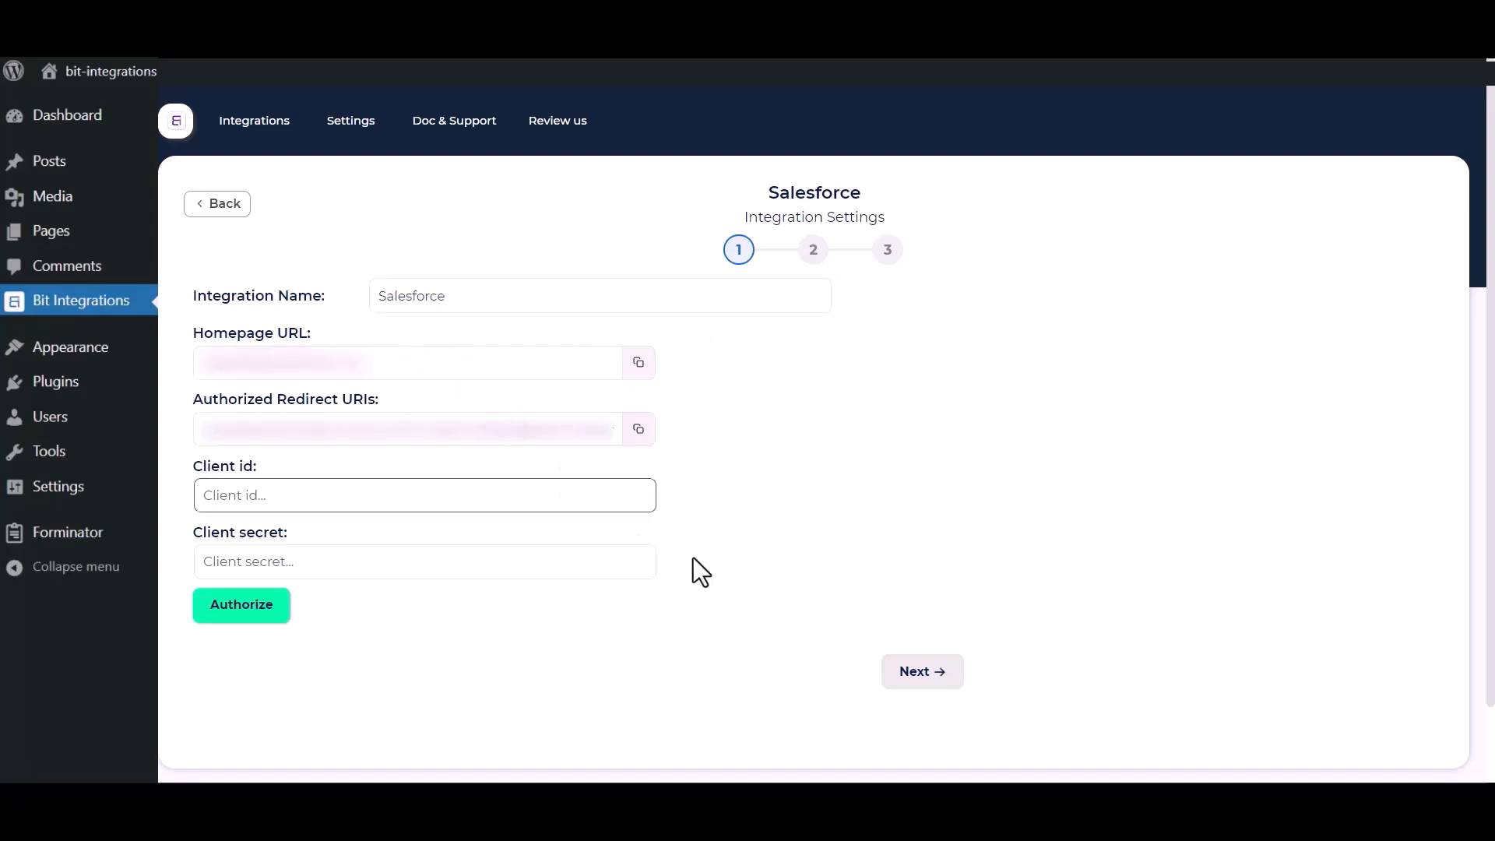
{"action": "left_click_drag", "start_coordinate": [190, 467], "coordinate": [273, 474]}
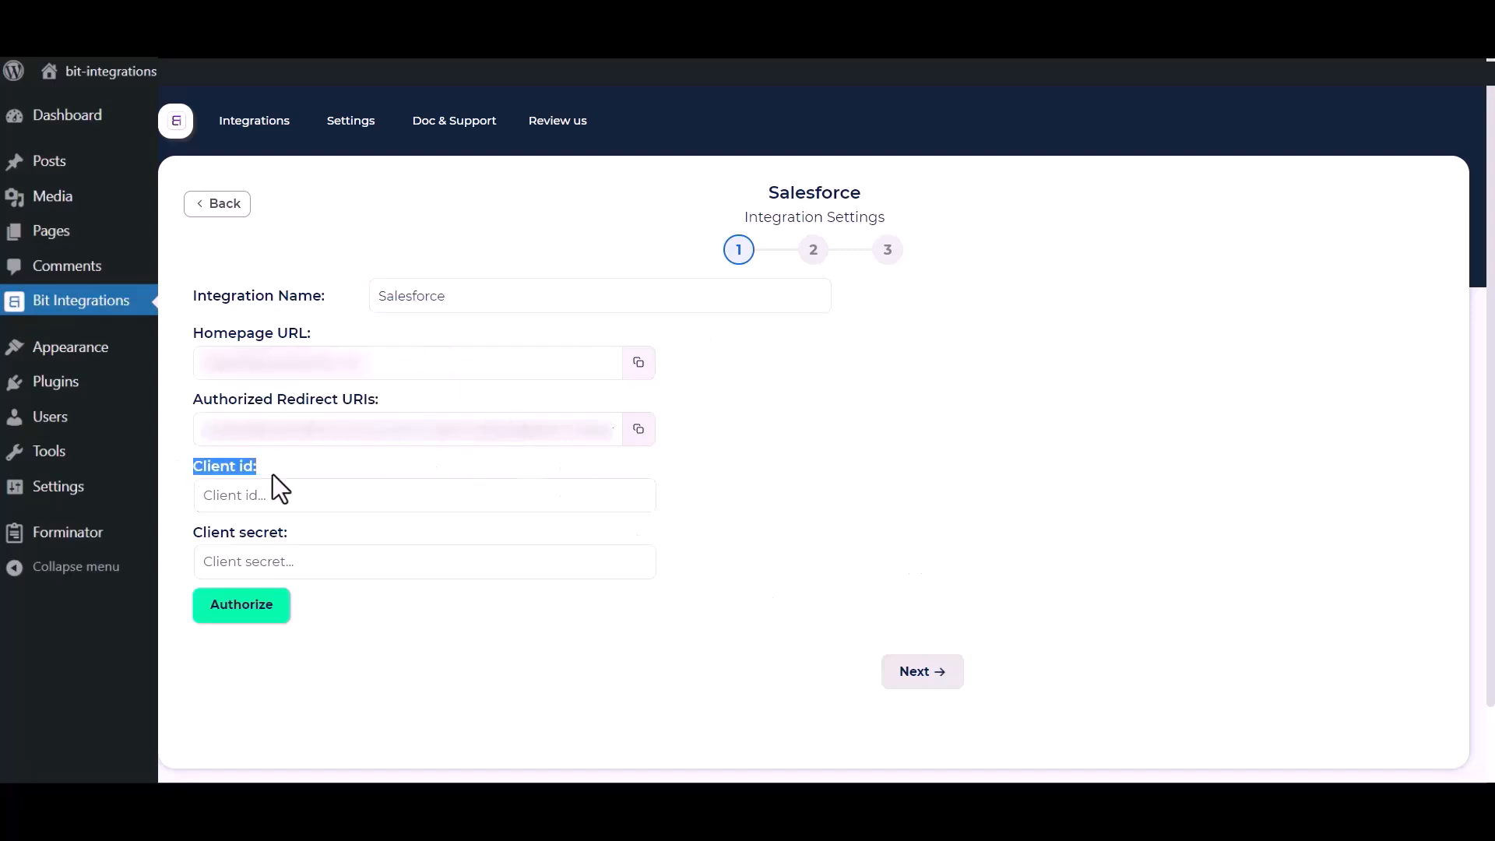
{"action": "left_click_drag", "start_coordinate": [193, 535], "coordinate": [297, 541]}
{"action": "left_click", "coordinate": [797, 514]}
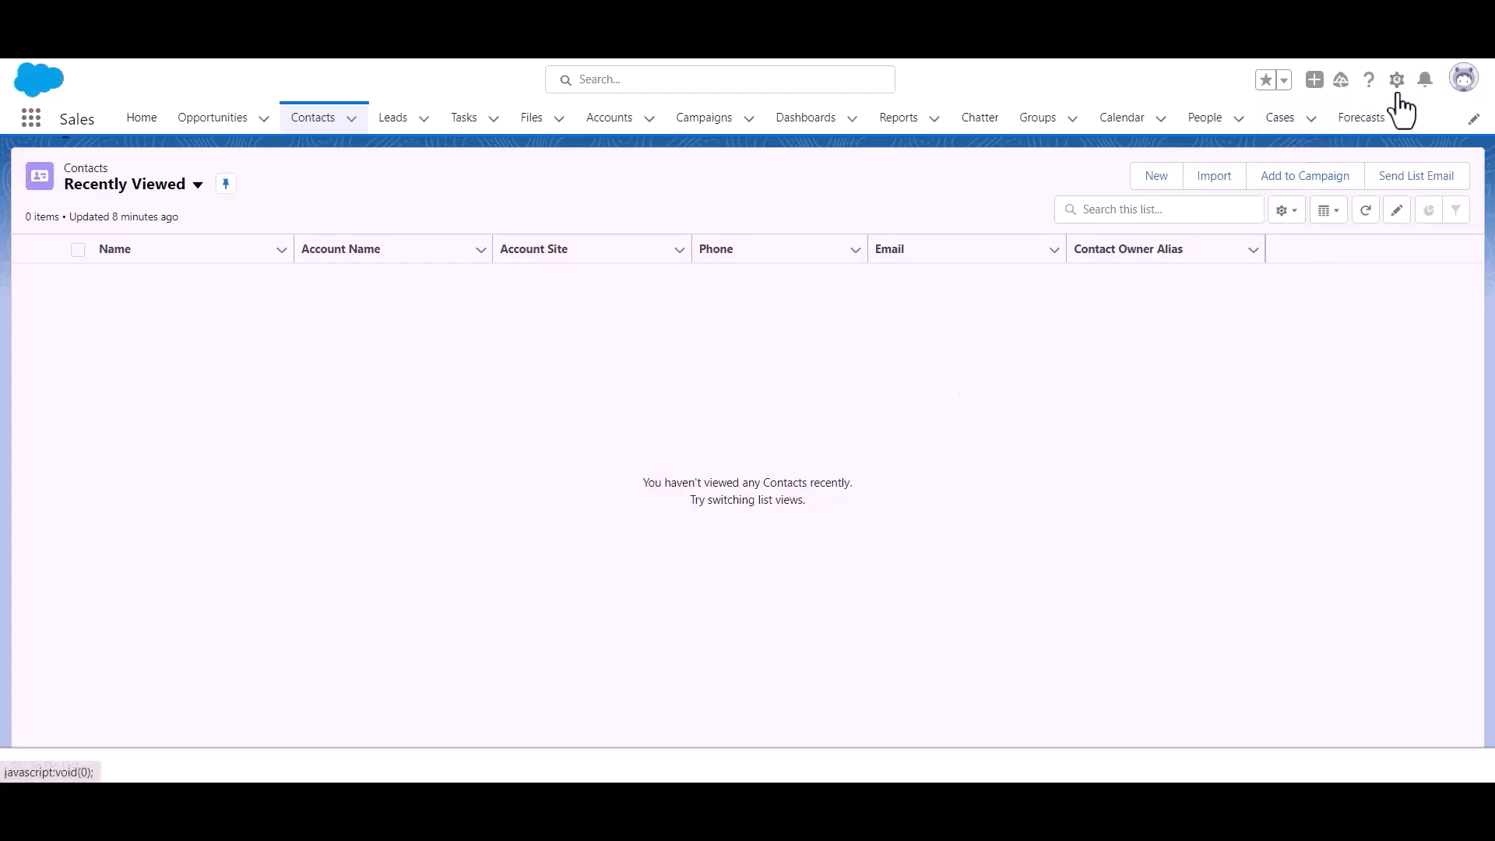
Go through Setup > Platform Tools > Apps to App Manager and start a new connected app
{"action": "left_click", "coordinate": [1398, 82]}
{"action": "left_click", "coordinate": [1347, 139]}
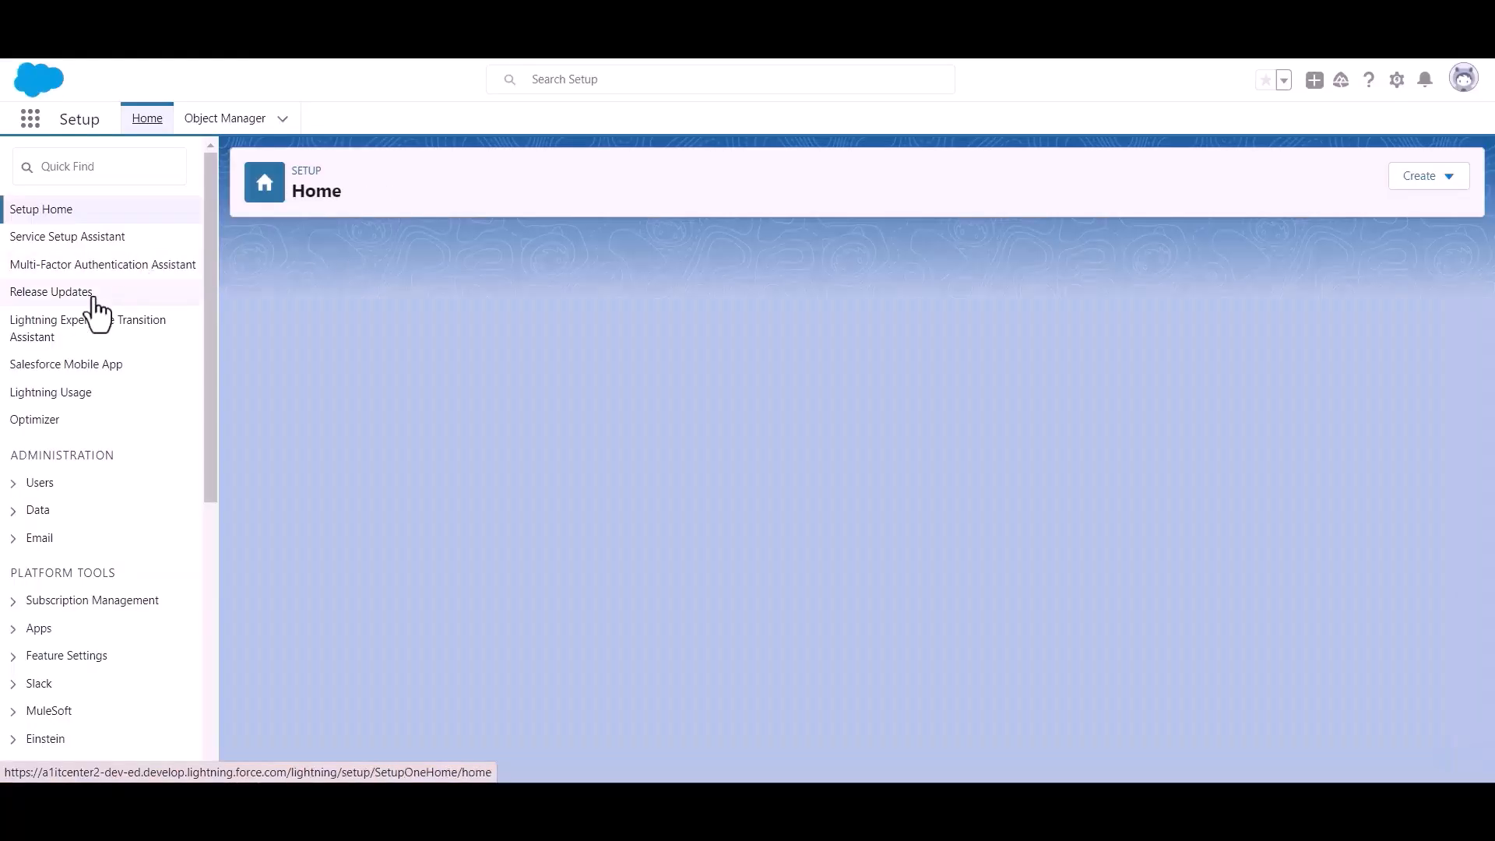
{"action": "scroll", "coordinate": [86, 327], "scroll_direction": "down", "scroll_amount": 3}
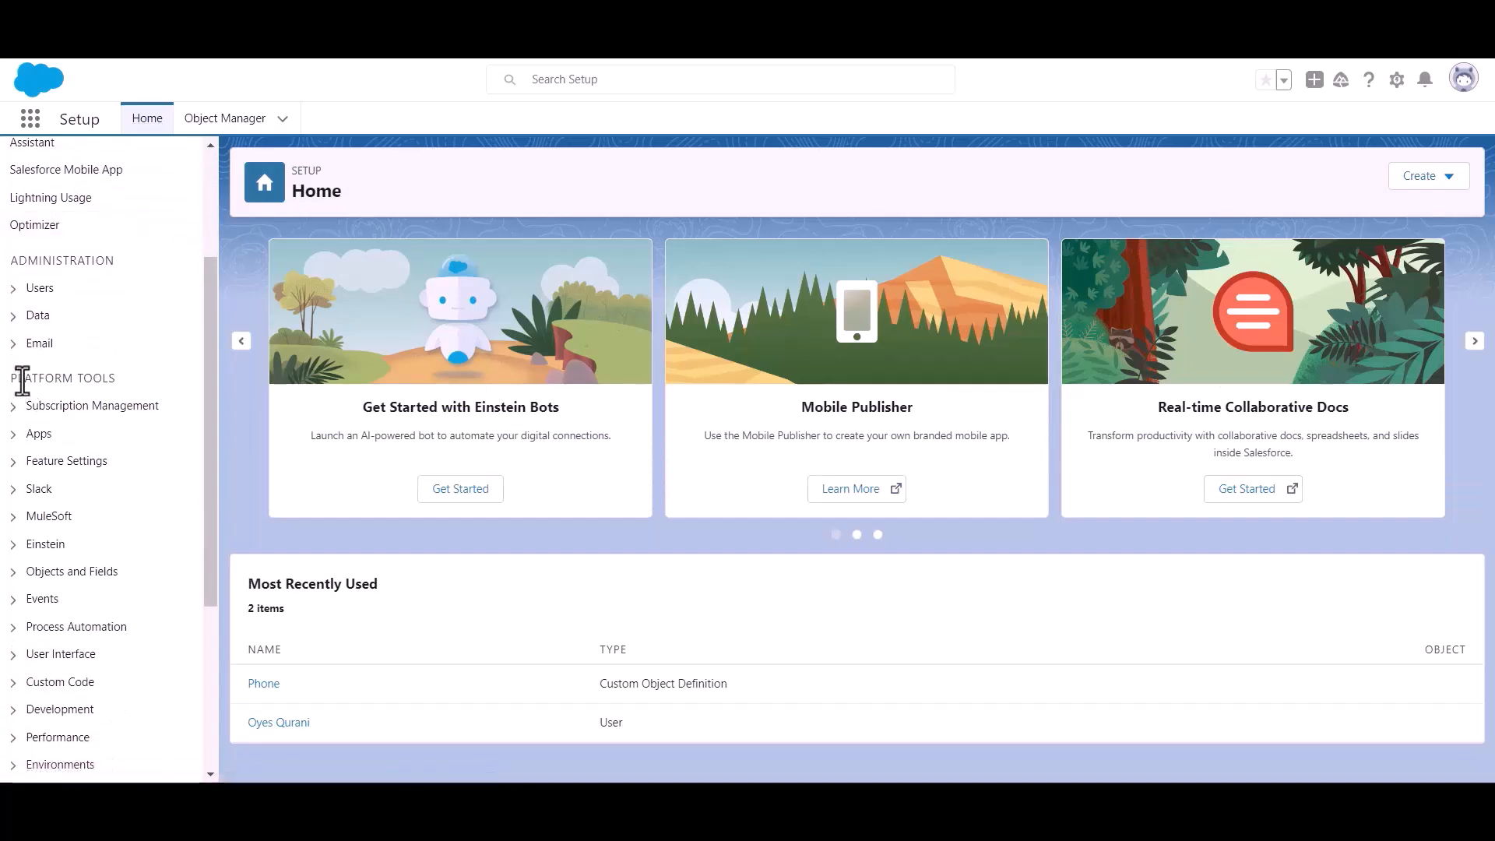
{"action": "left_click_drag", "start_coordinate": [11, 380], "coordinate": [152, 380]}
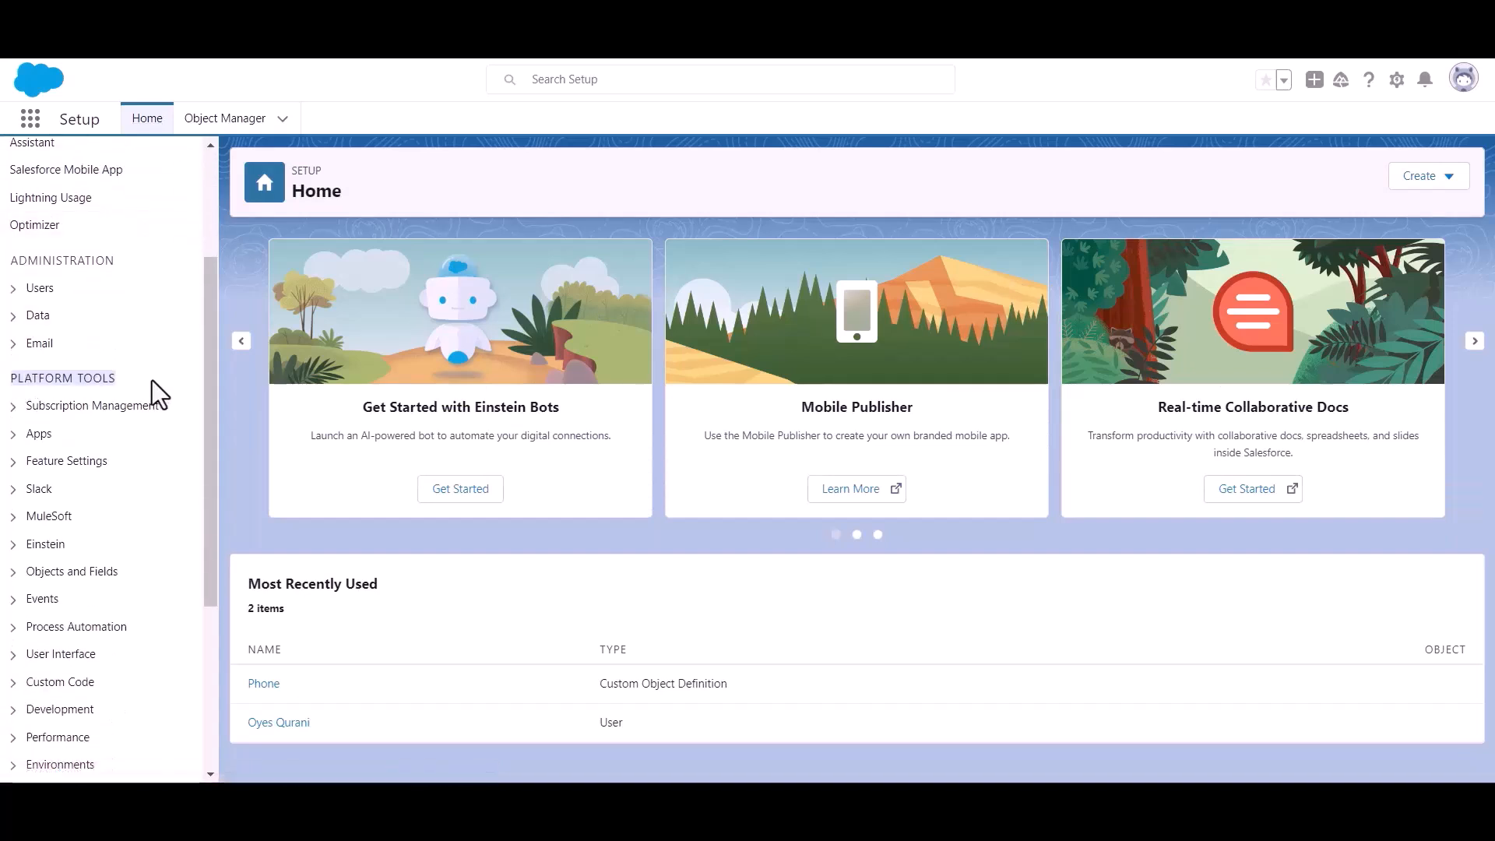
{"action": "left_click", "coordinate": [17, 436]}
{"action": "left_click", "coordinate": [87, 467]}
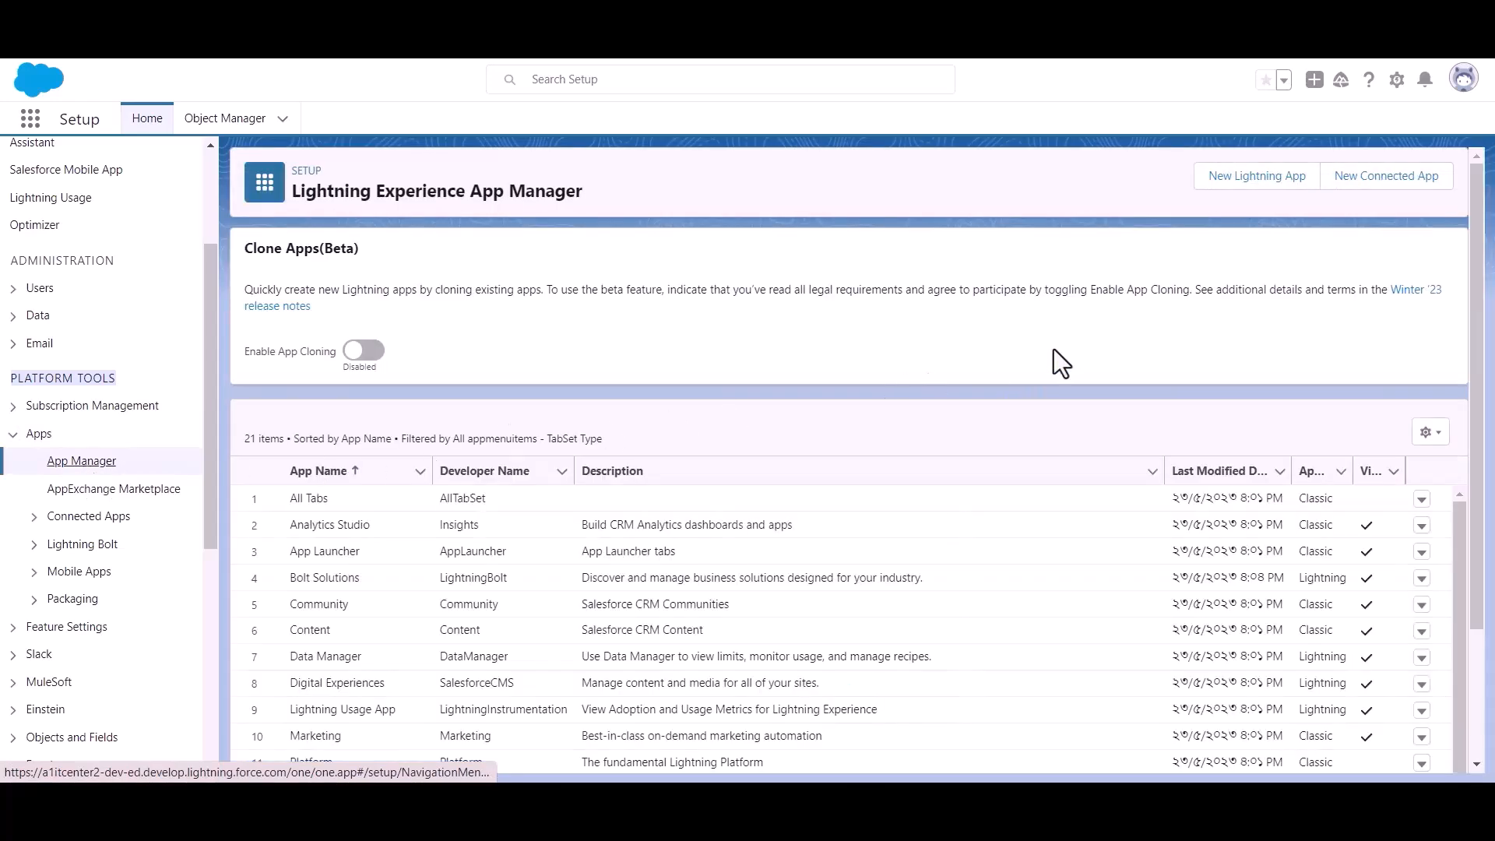
{"action": "left_click", "coordinate": [1375, 190]}
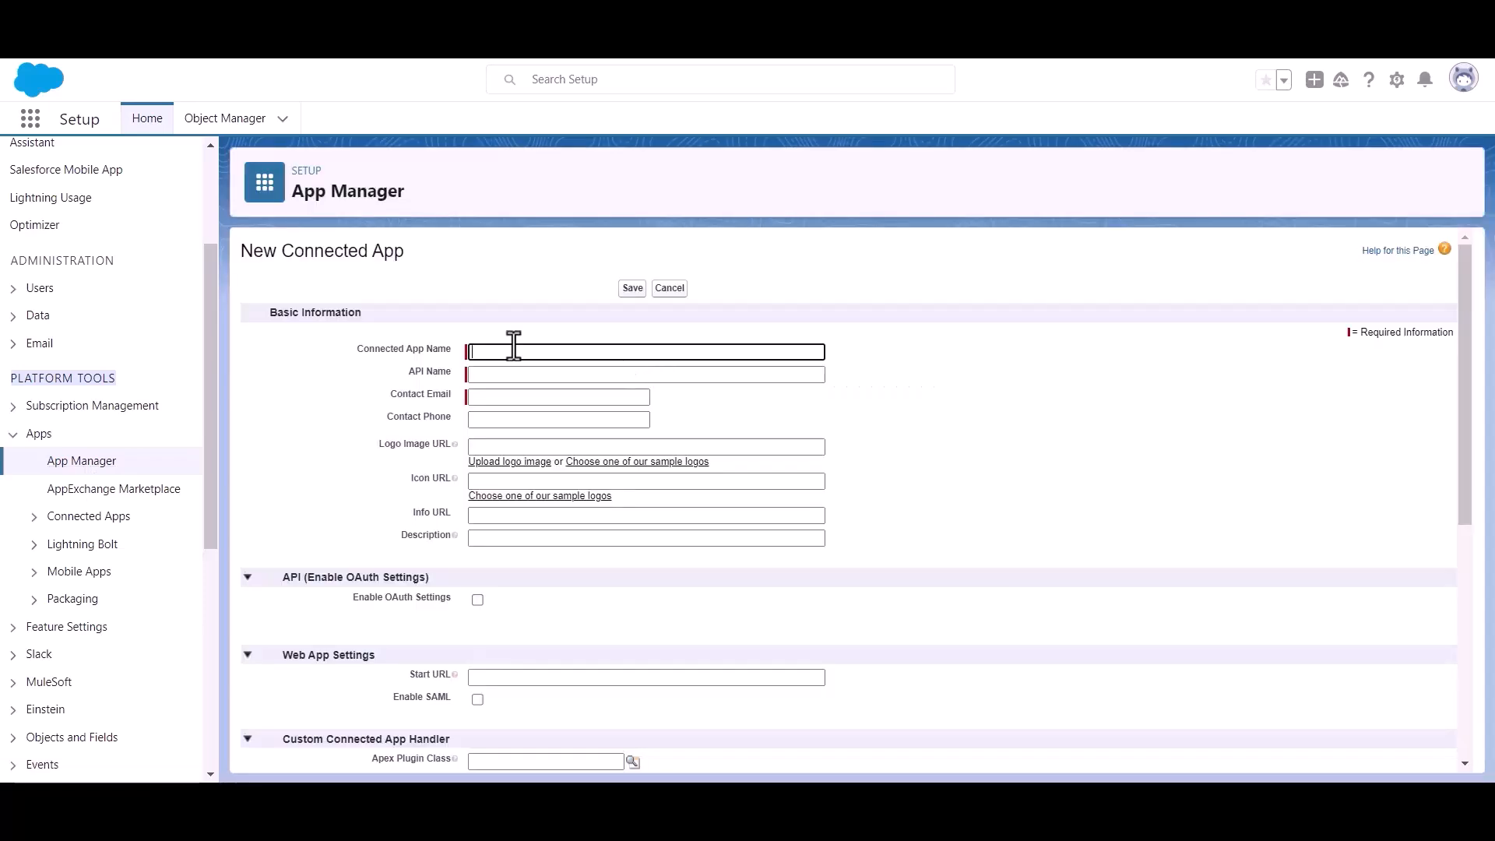
Name the new connected app 'Bit Apps' and fill in the contact e-mail
{"action": "type", "text": "Bit Apps"}
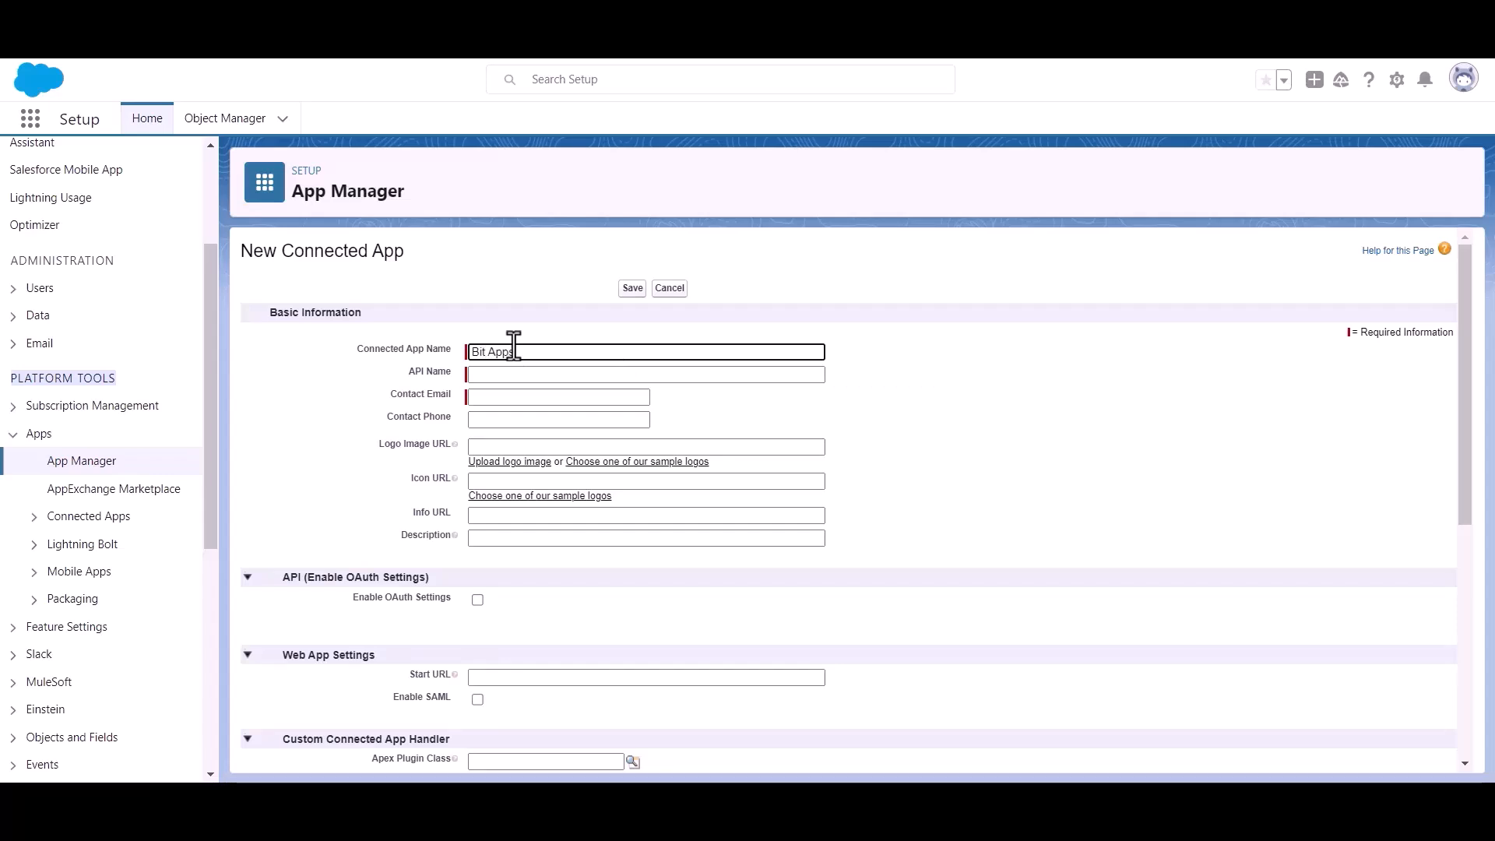
{"action": "left_click", "coordinate": [524, 397]}
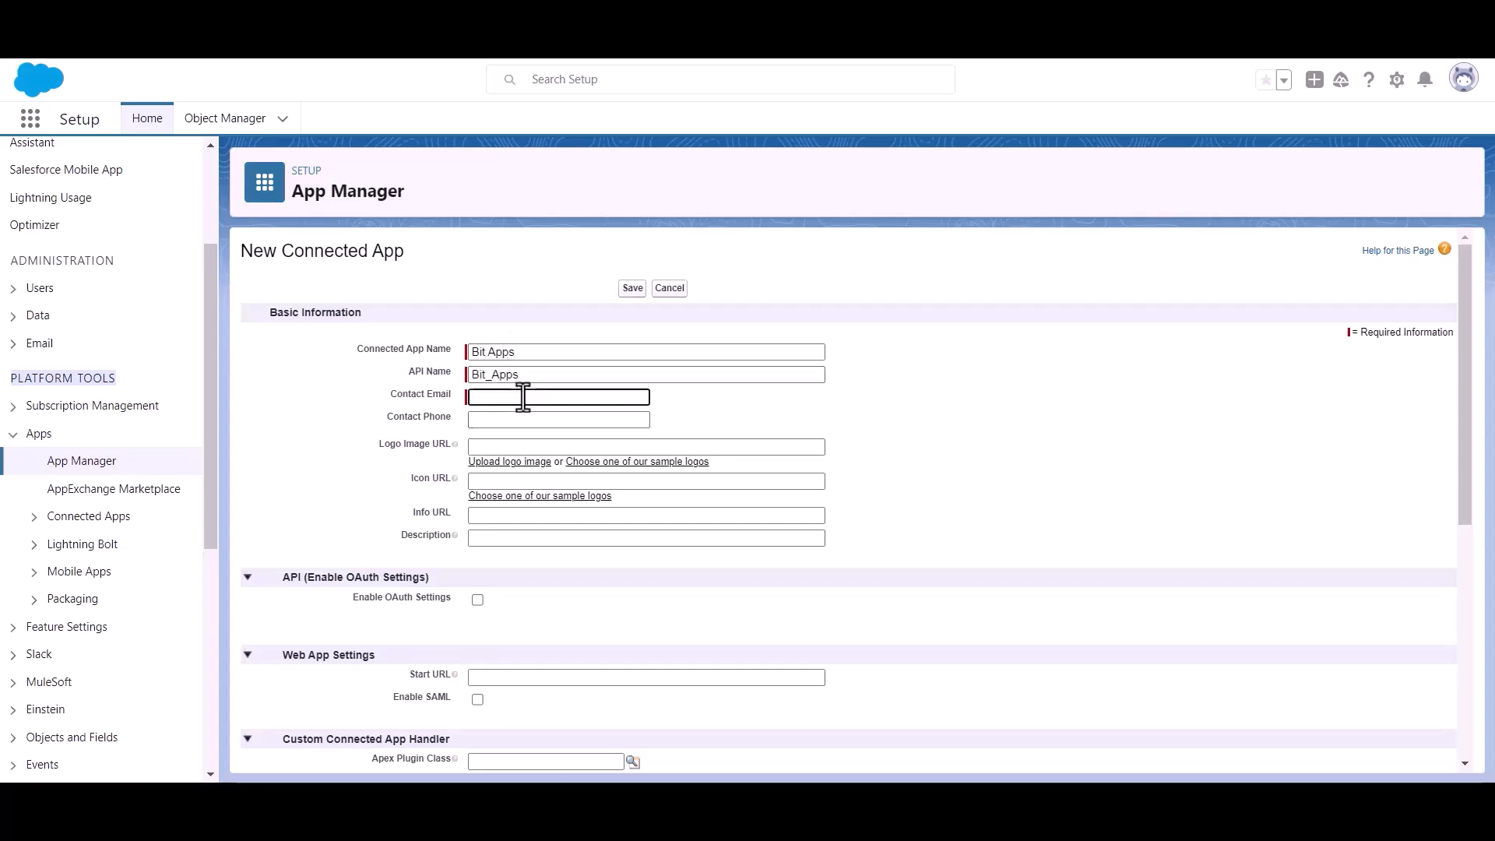
{"action": "key", "text": "ctrl+v"}
{"action": "left_click", "coordinate": [729, 405]}
Enable OAuth settings and copy the Bit Integrations authorized redirect URI for the callback
{"action": "scroll", "coordinate": [727, 401], "scroll_direction": "down", "scroll_amount": 1}
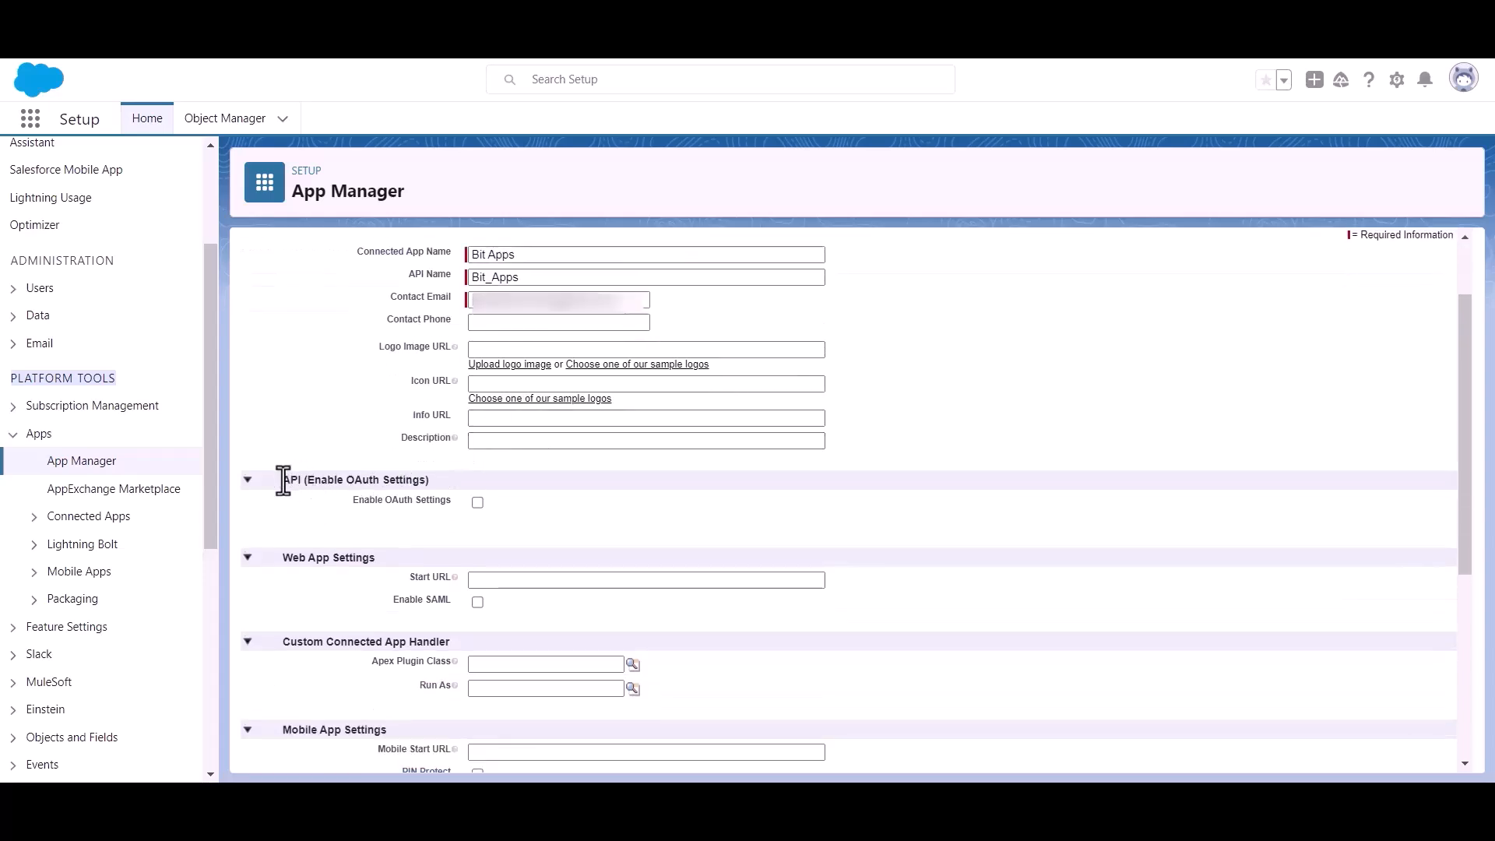
{"action": "left_click_drag", "start_coordinate": [309, 479], "coordinate": [453, 480]}
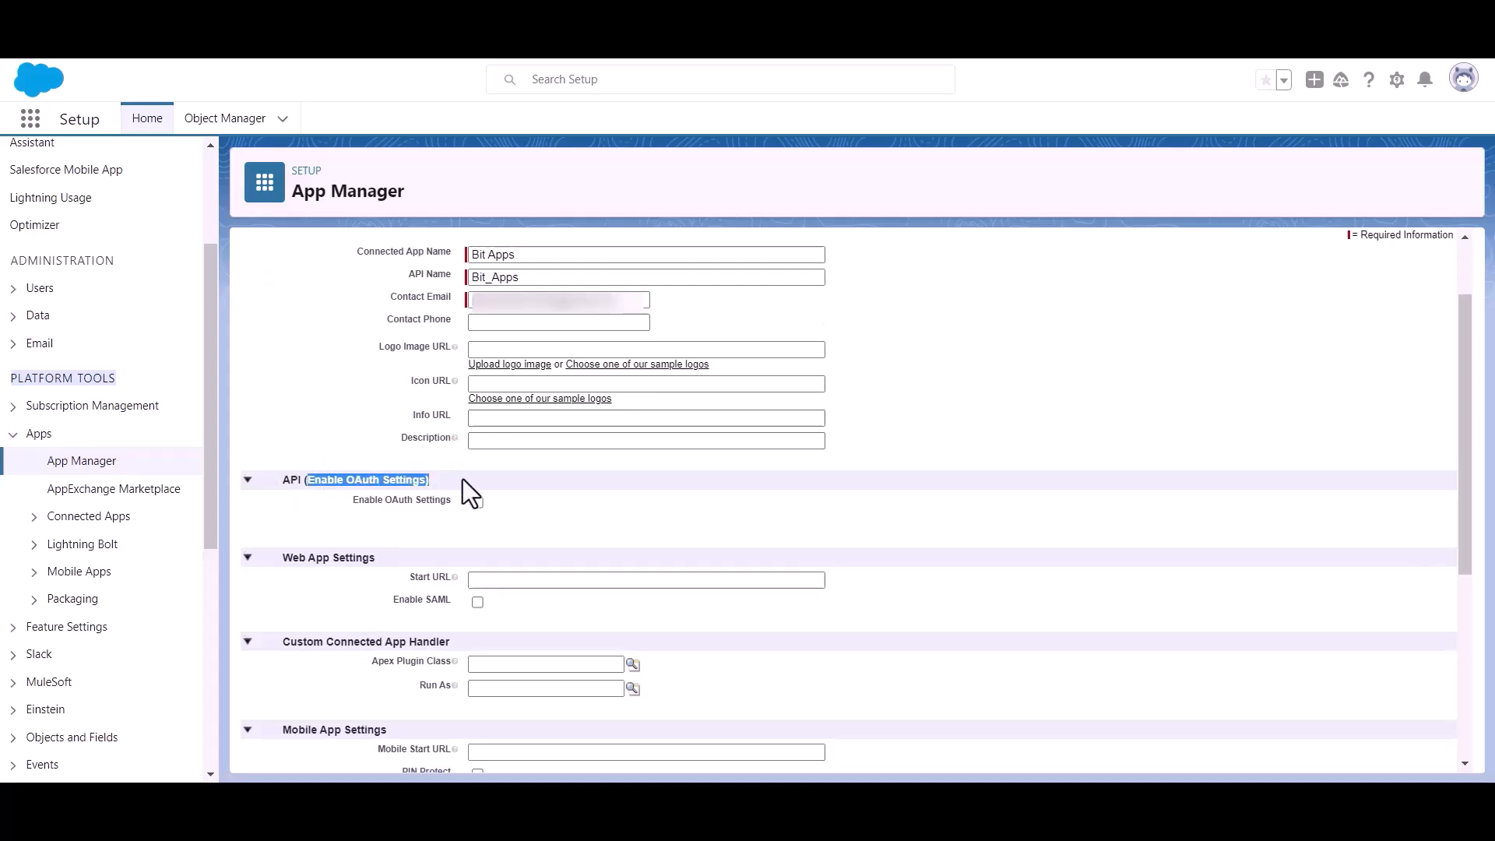
{"action": "left_click", "coordinate": [577, 520]}
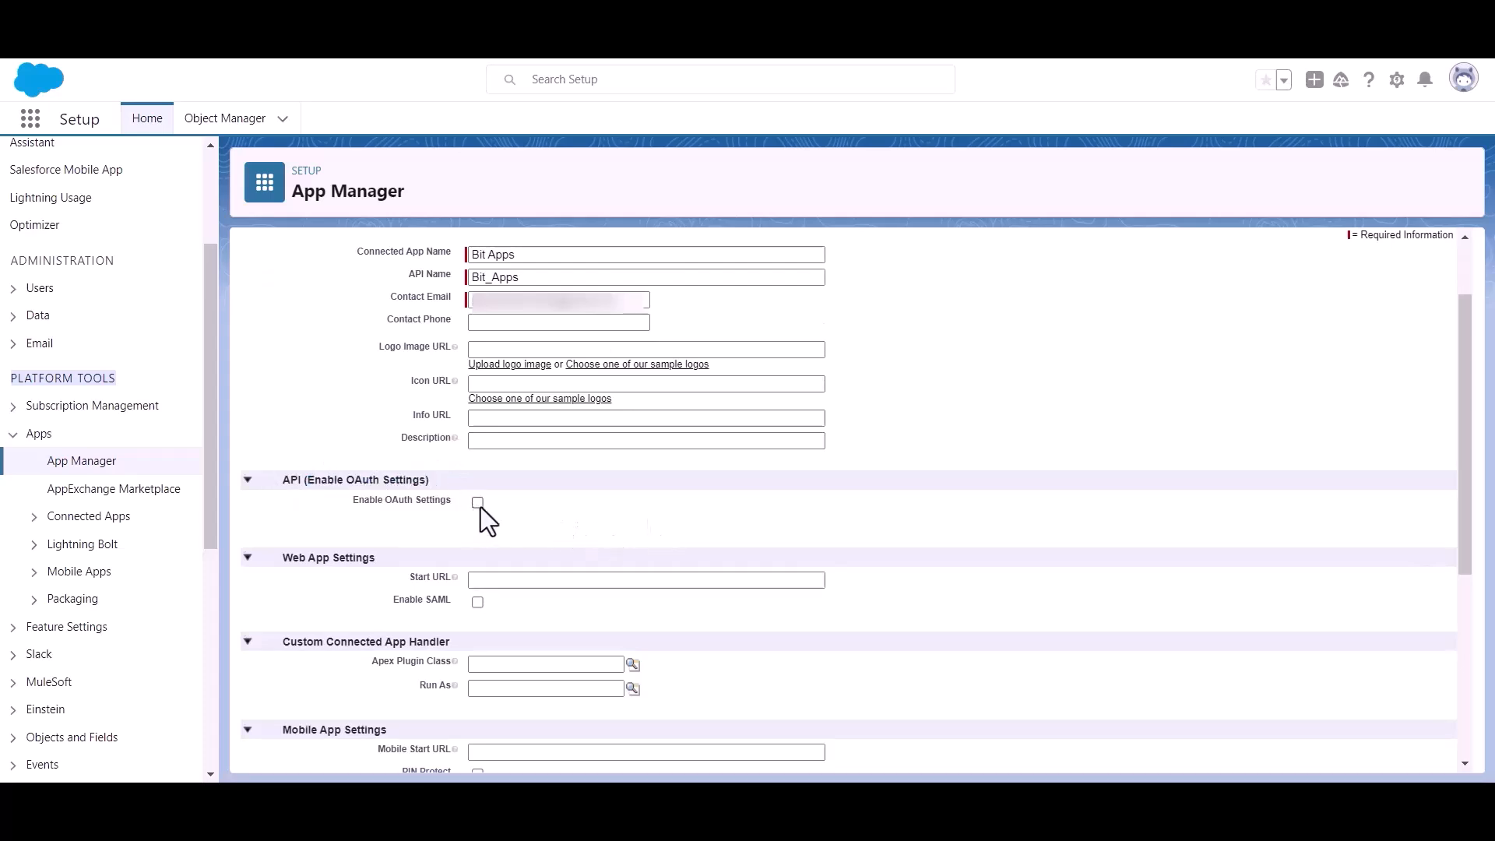
{"action": "left_click", "coordinate": [477, 502]}
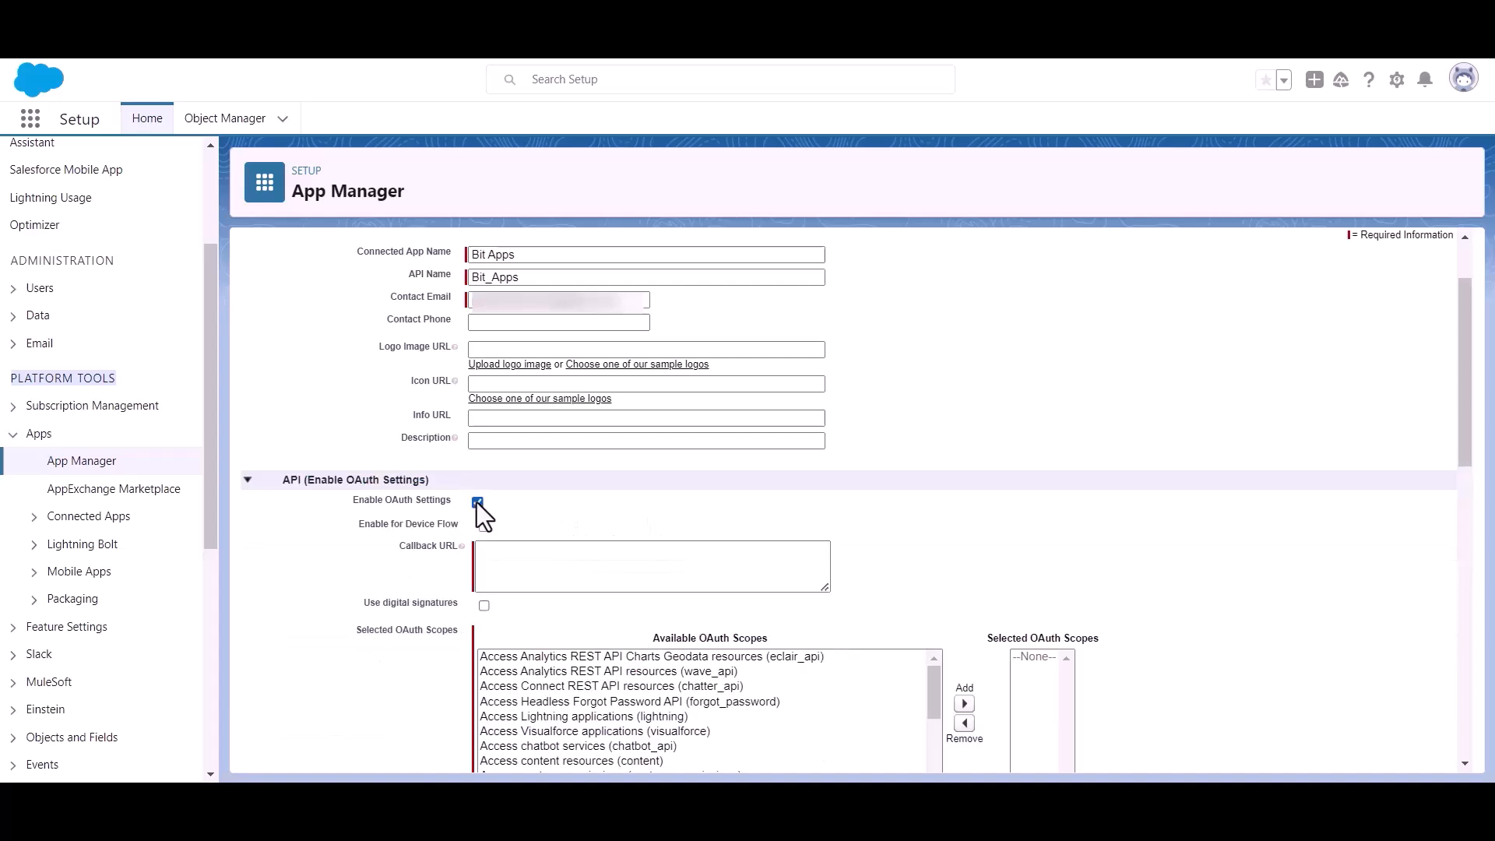
{"action": "scroll", "coordinate": [494, 508], "scroll_direction": "down", "scroll_amount": 1}
{"action": "left_click", "coordinate": [522, 460]}
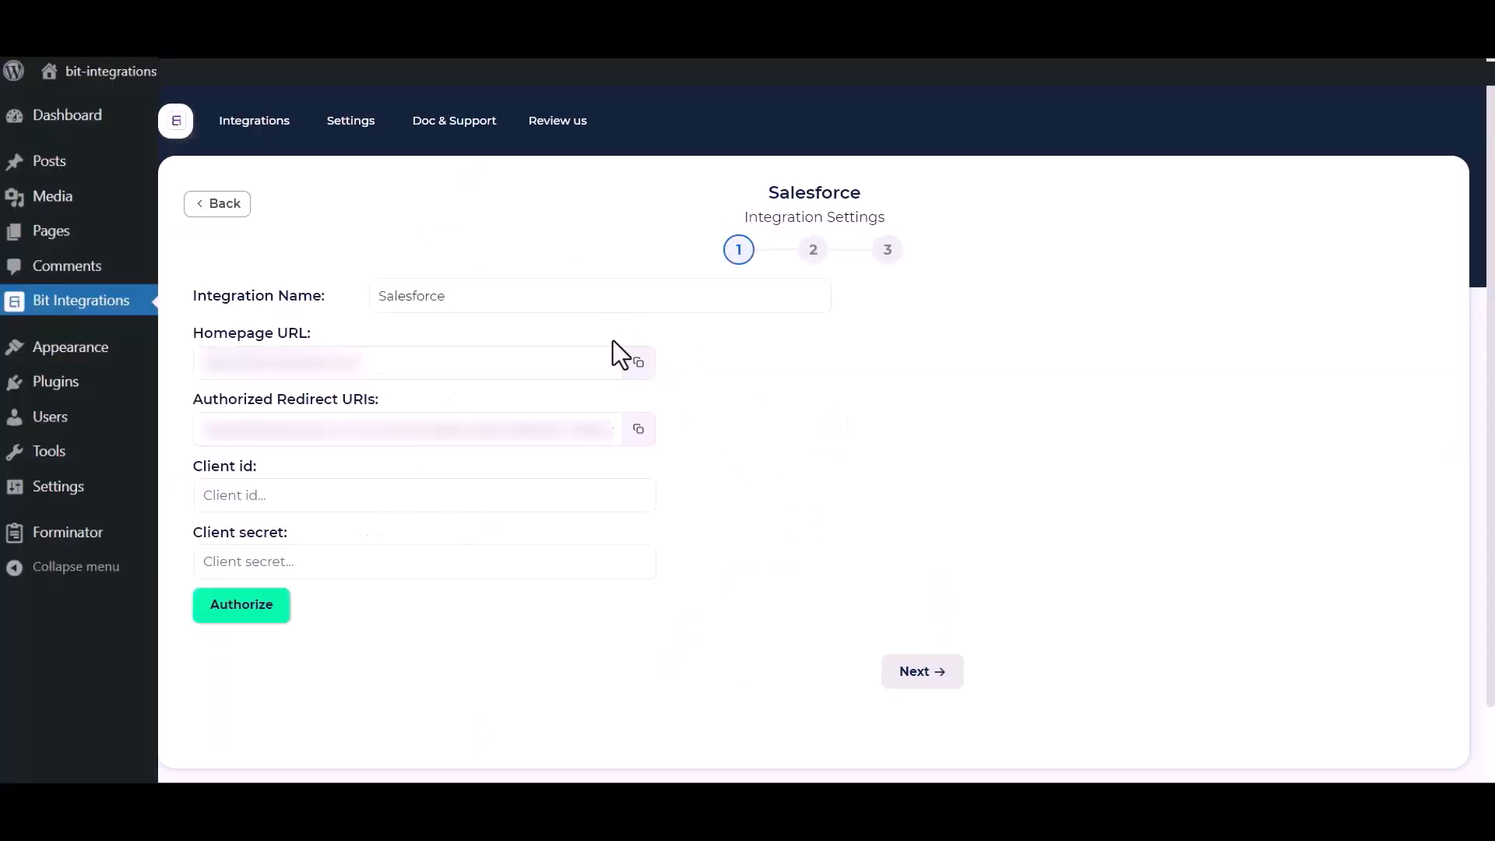
{"action": "left_click", "coordinate": [637, 440]}
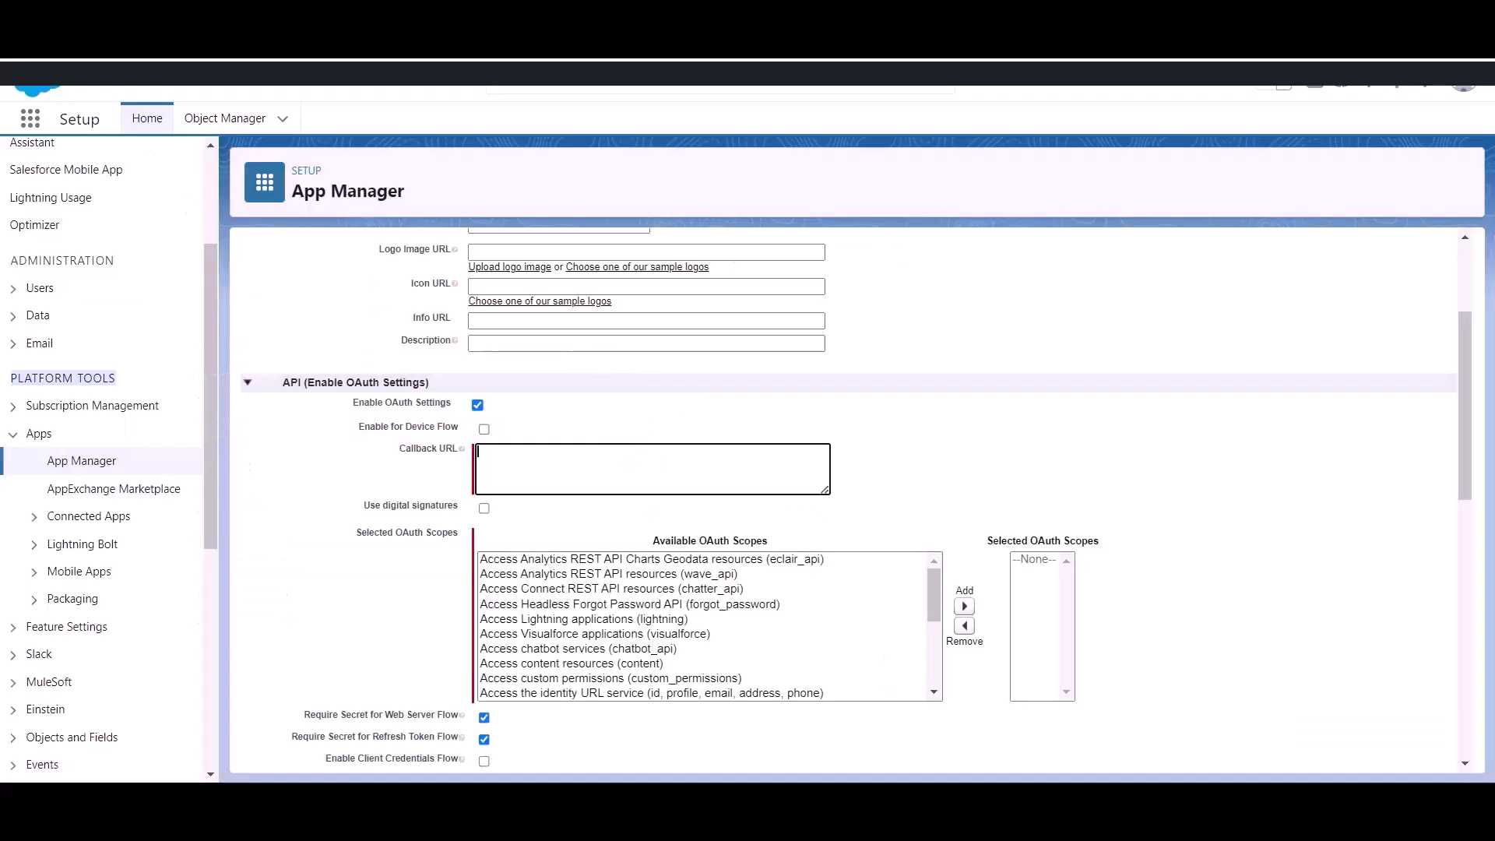
Paste the Bit Integrations redirect URI as the connected app's callback URL
{"action": "left_click", "coordinate": [511, 448]}
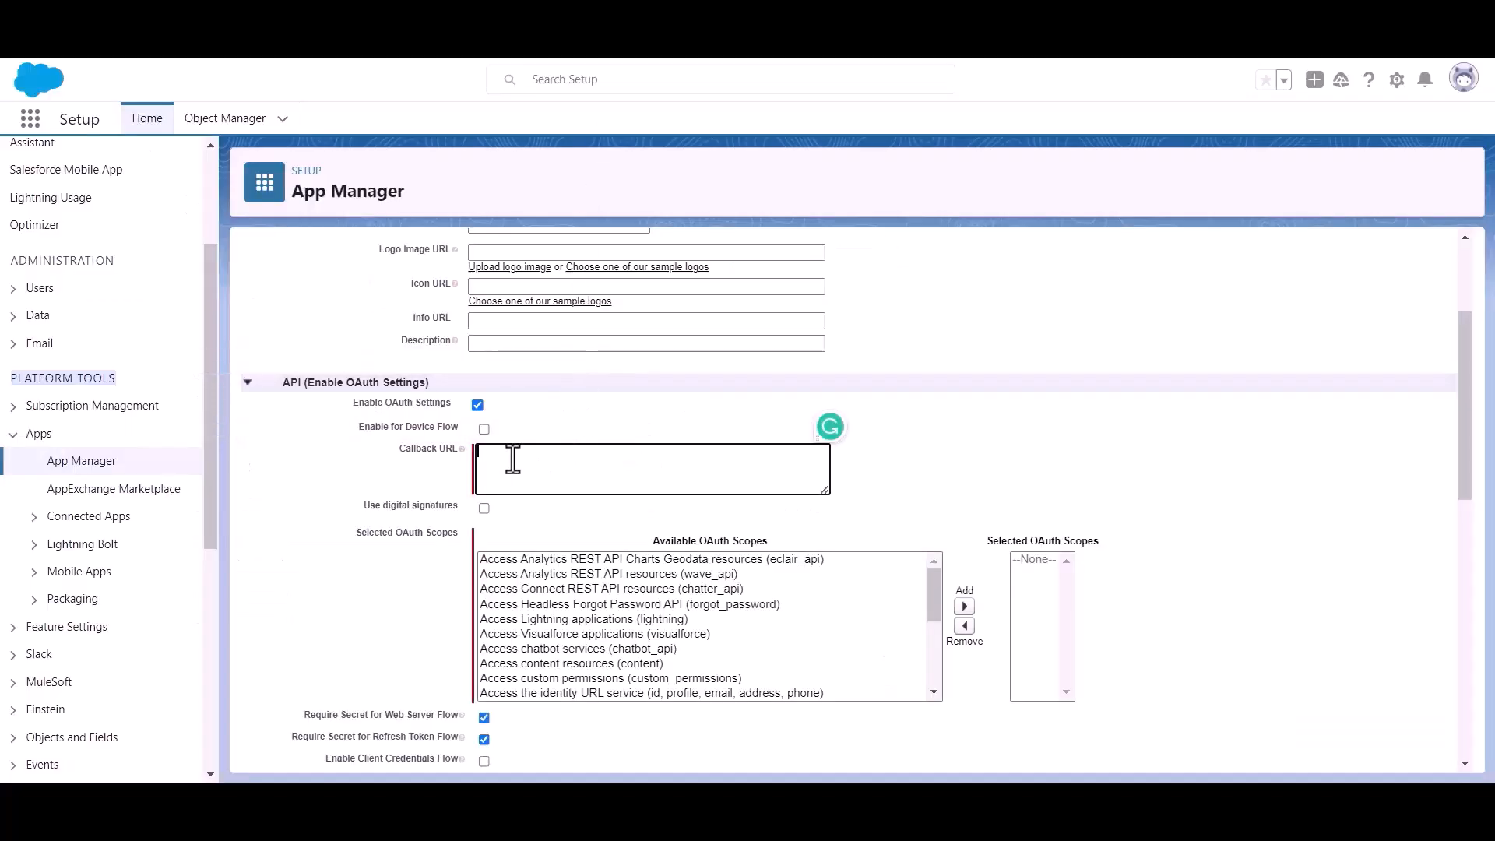
{"action": "key", "text": "ctrl+v"}
{"action": "left_click_drag", "start_coordinate": [355, 534], "coordinate": [413, 539]}
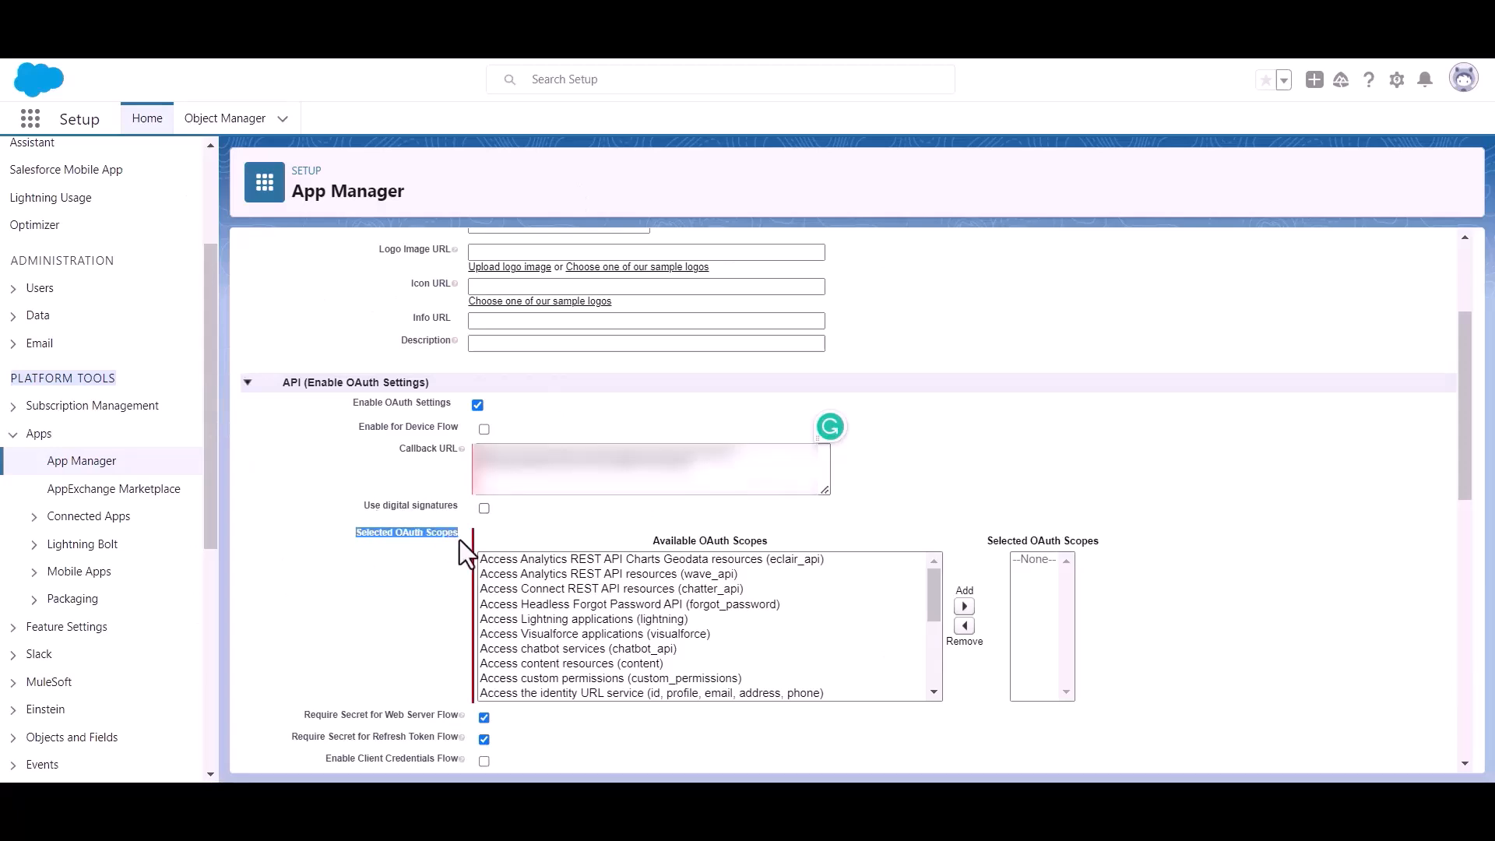
{"action": "scroll", "coordinate": [654, 643], "scroll_direction": "down", "scroll_amount": 4}
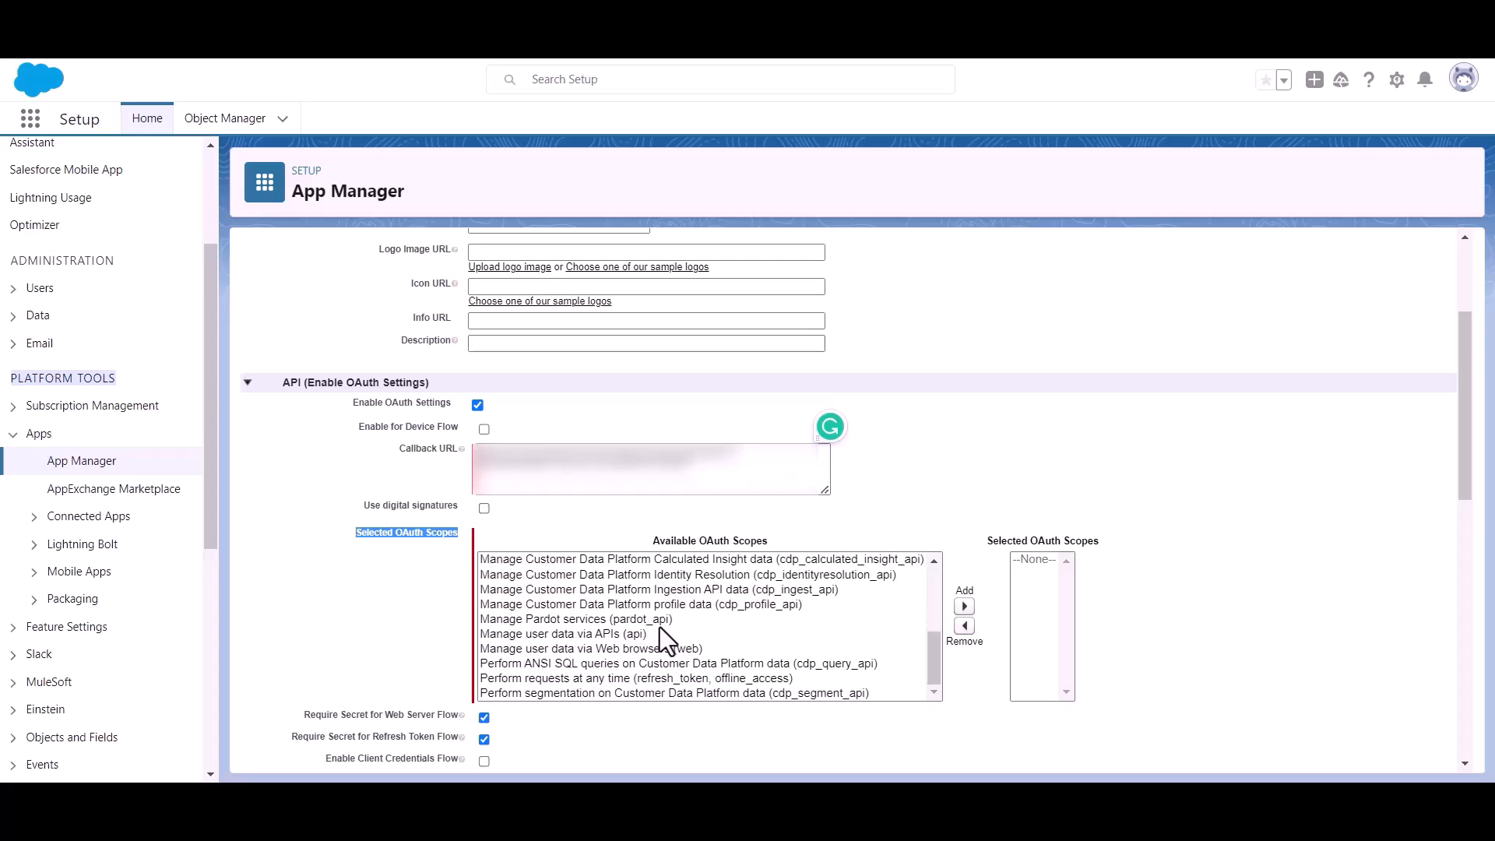
{"action": "scroll", "coordinate": [623, 628], "scroll_direction": "up", "scroll_amount": 2}
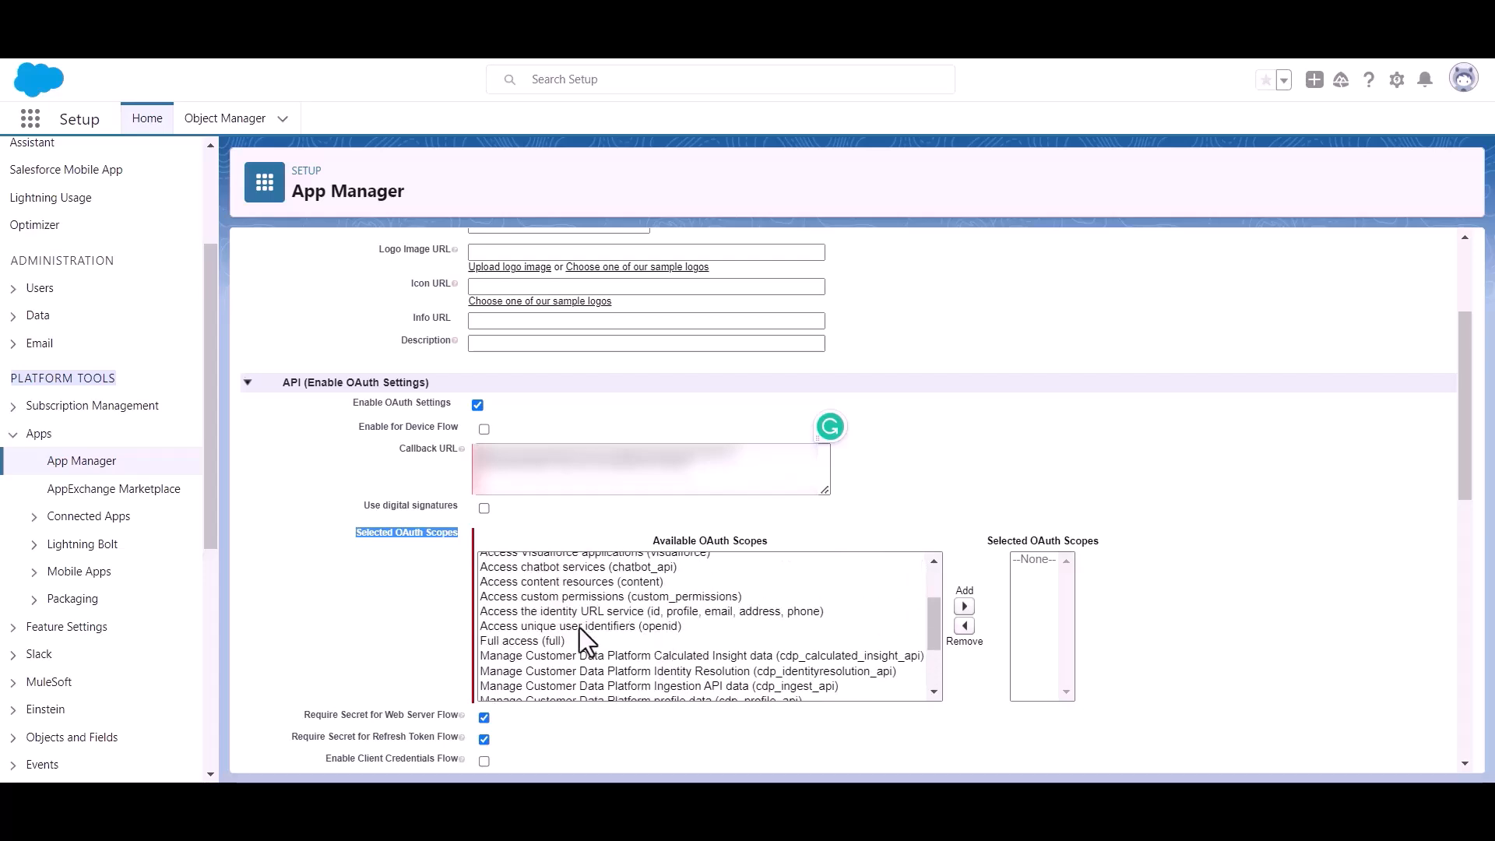
Add the Full access (full) OAuth scope and save the connected app
{"action": "left_click", "coordinate": [506, 640]}
{"action": "left_click", "coordinate": [964, 606]}
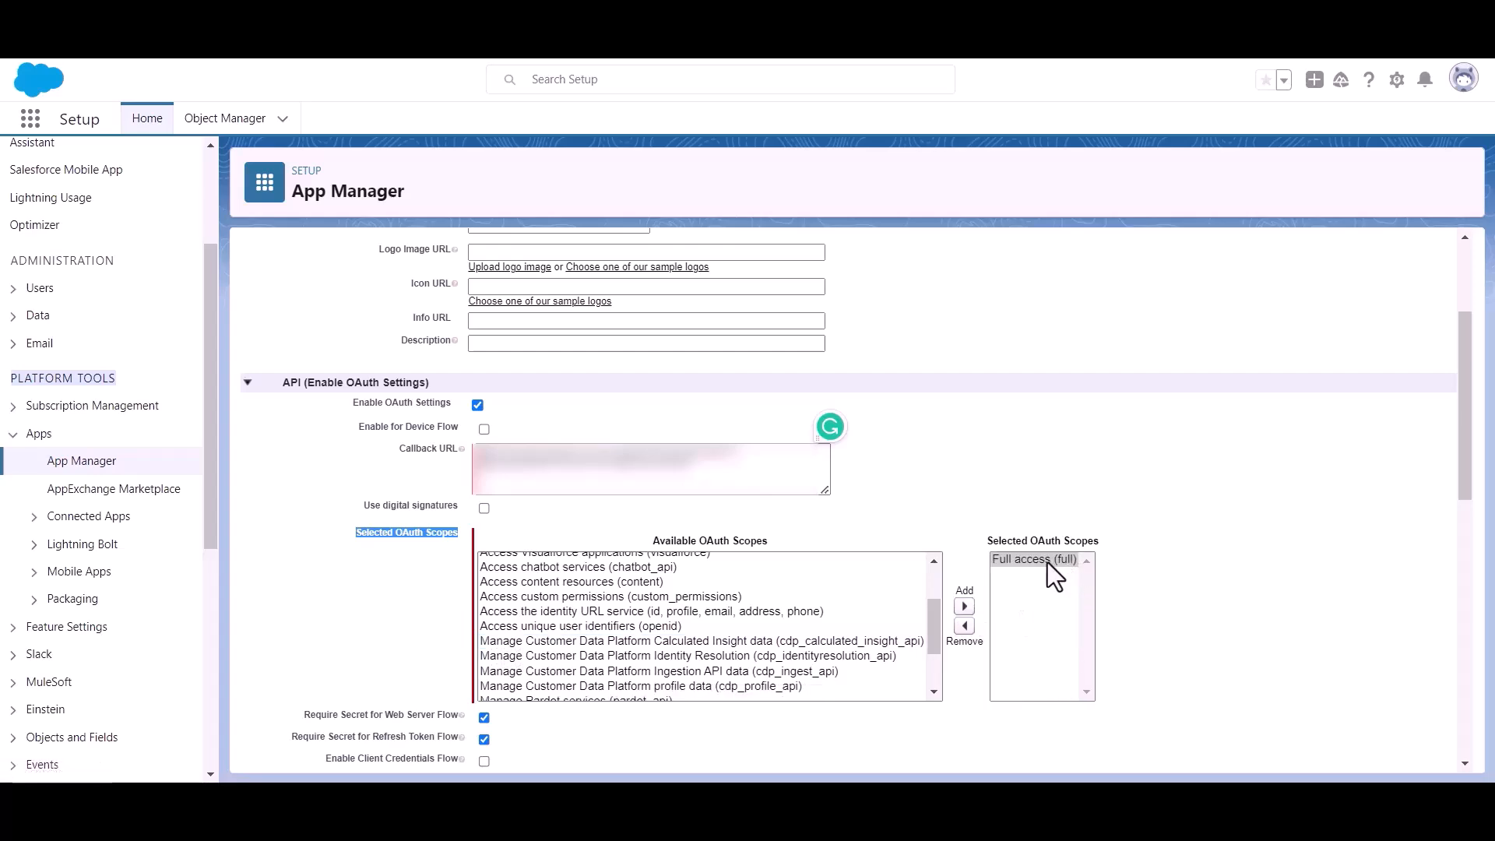
{"action": "scroll", "coordinate": [745, 562], "scroll_direction": "down", "scroll_amount": 5}
{"action": "scroll", "coordinate": [507, 571], "scroll_direction": "down", "scroll_amount": 10}
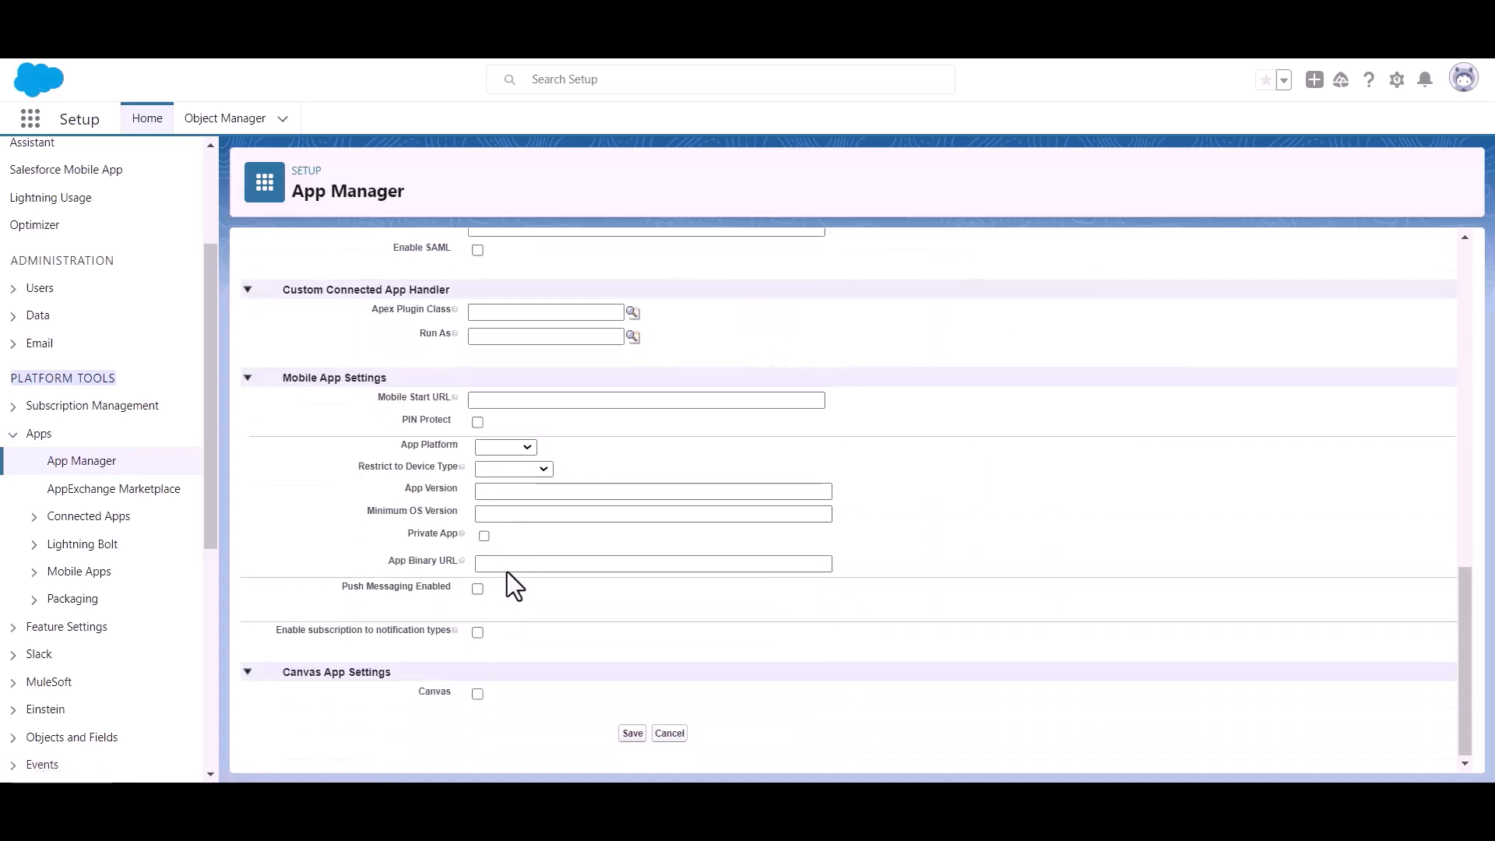
{"action": "left_click", "coordinate": [632, 734]}
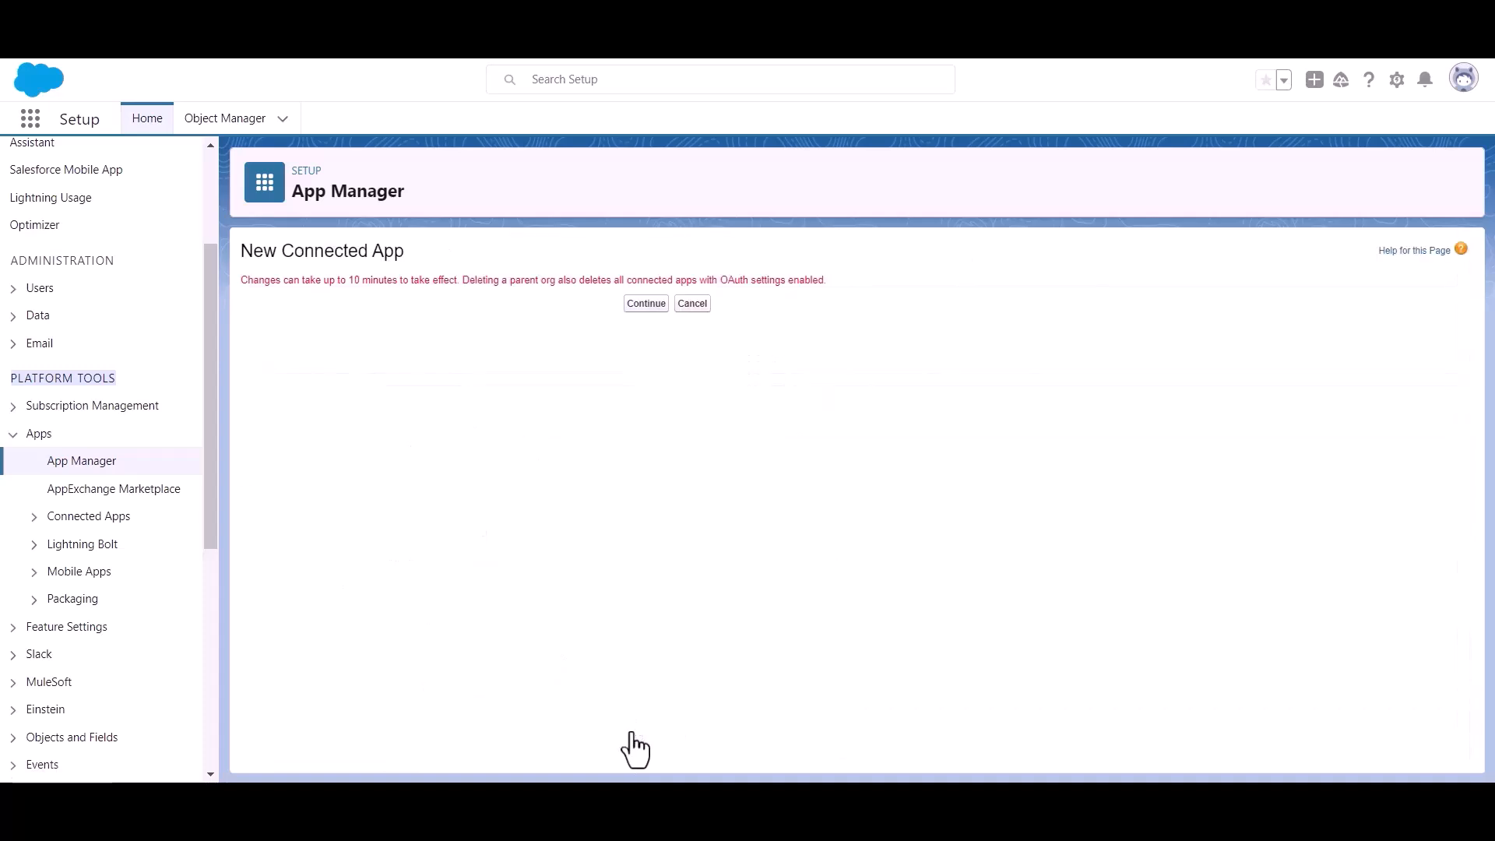
Continue past the save notice, highlighting its change-delay warning
{"action": "left_click", "coordinate": [633, 304]}
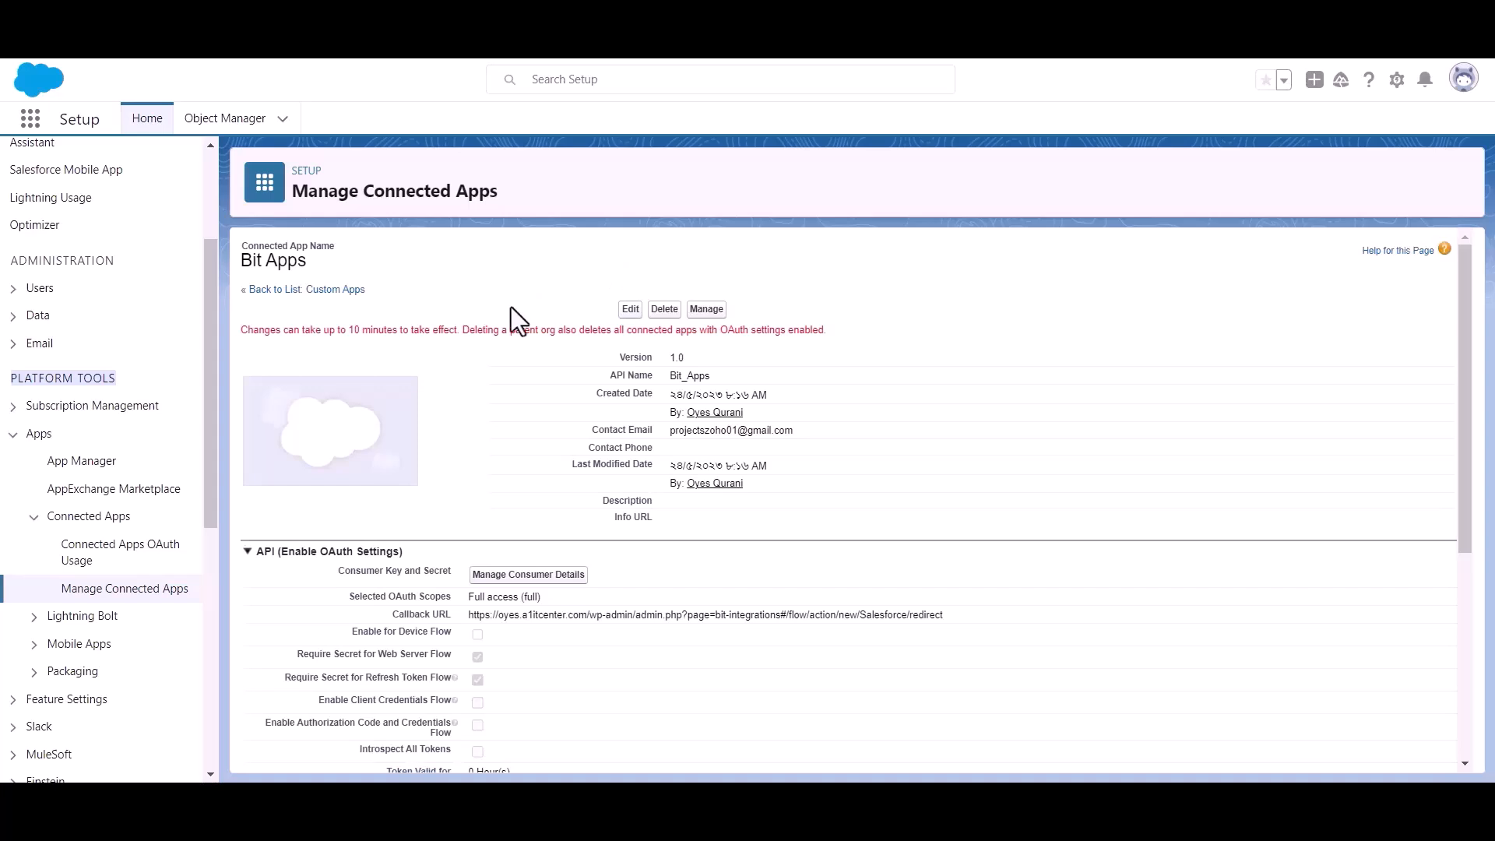
{"action": "double_click", "coordinate": [383, 330]}
{"action": "triple_click", "coordinate": [383, 333]}
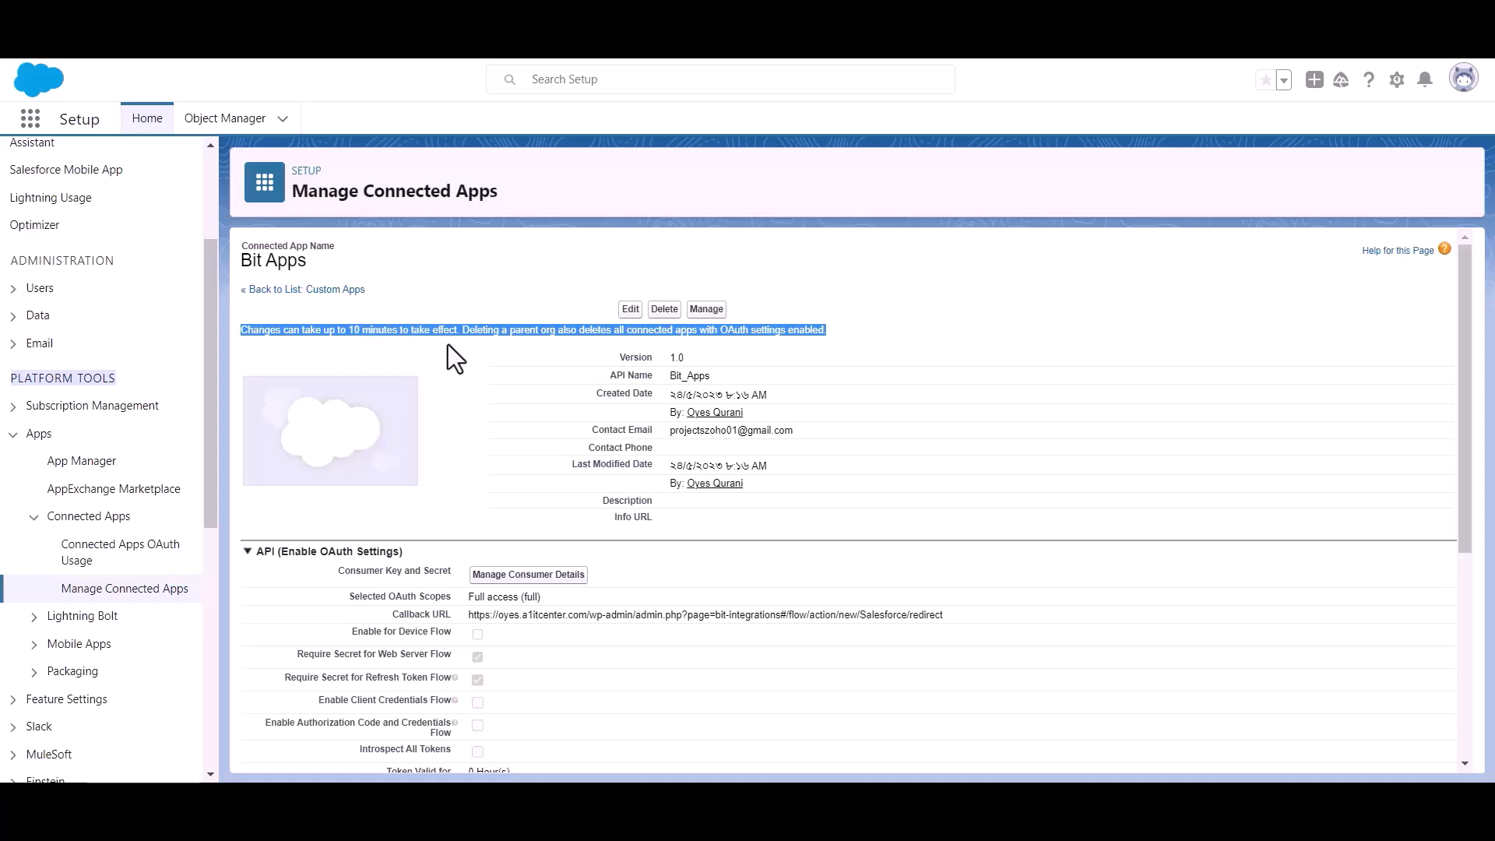
{"action": "left_click", "coordinate": [474, 343]}
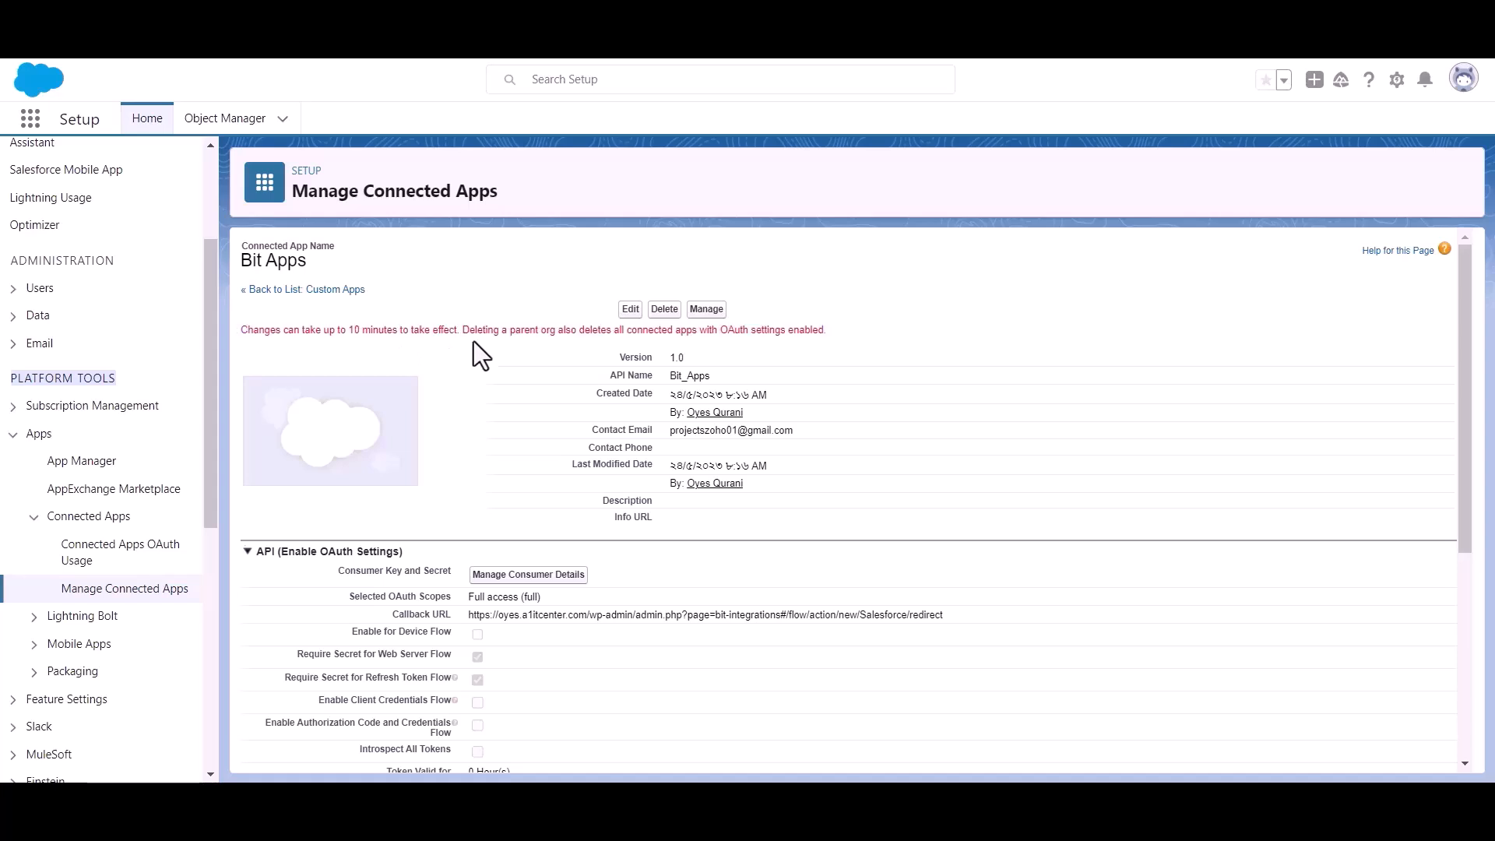
{"action": "scroll", "coordinate": [473, 342], "scroll_direction": "down", "scroll_amount": 1}
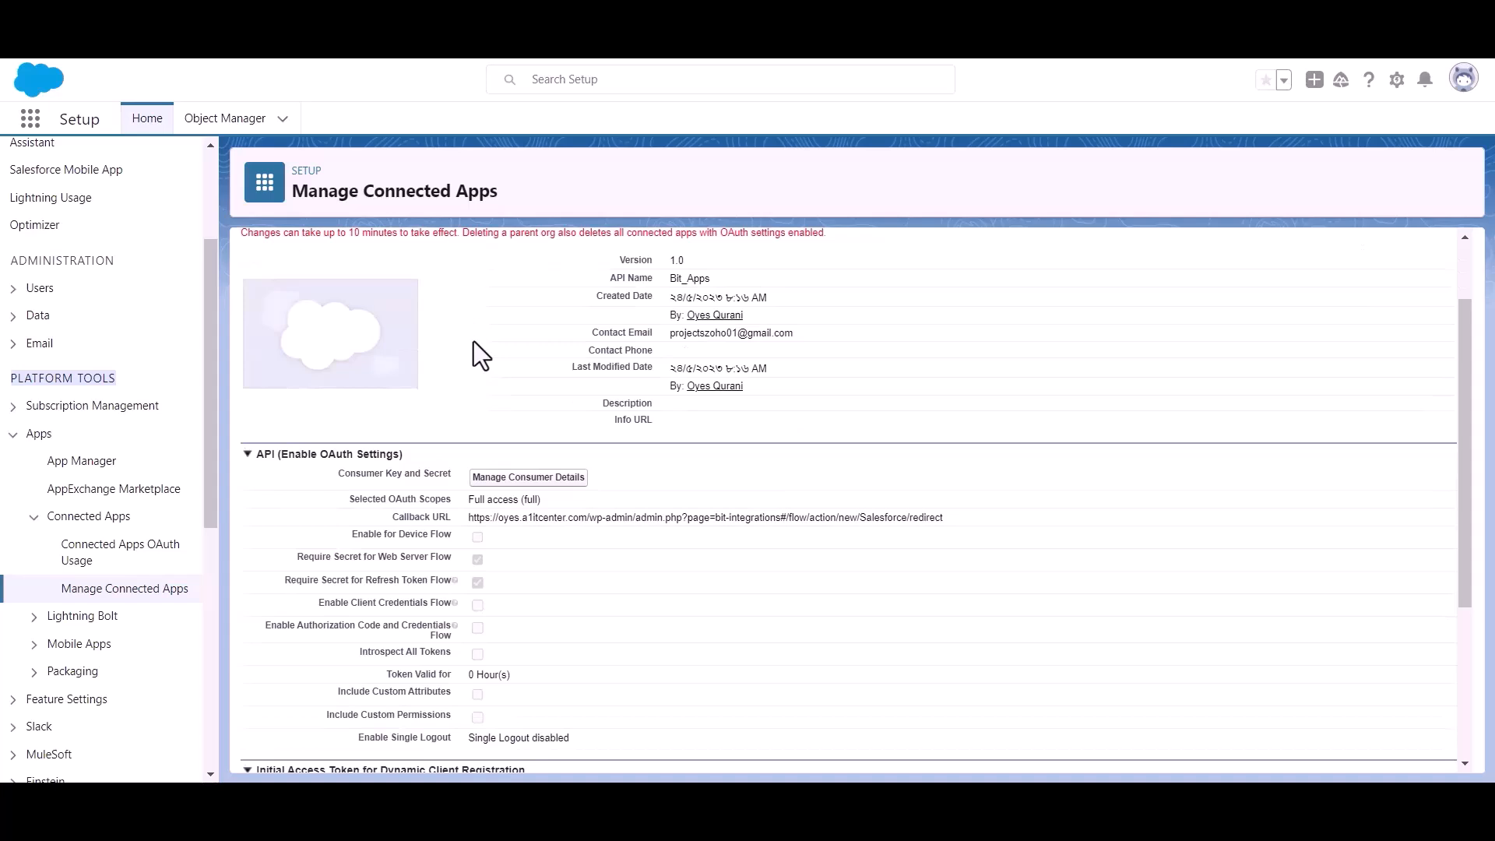
Open Manage Consumer Details and verify identity with the emailed verification code
{"action": "left_click", "coordinate": [527, 479]}
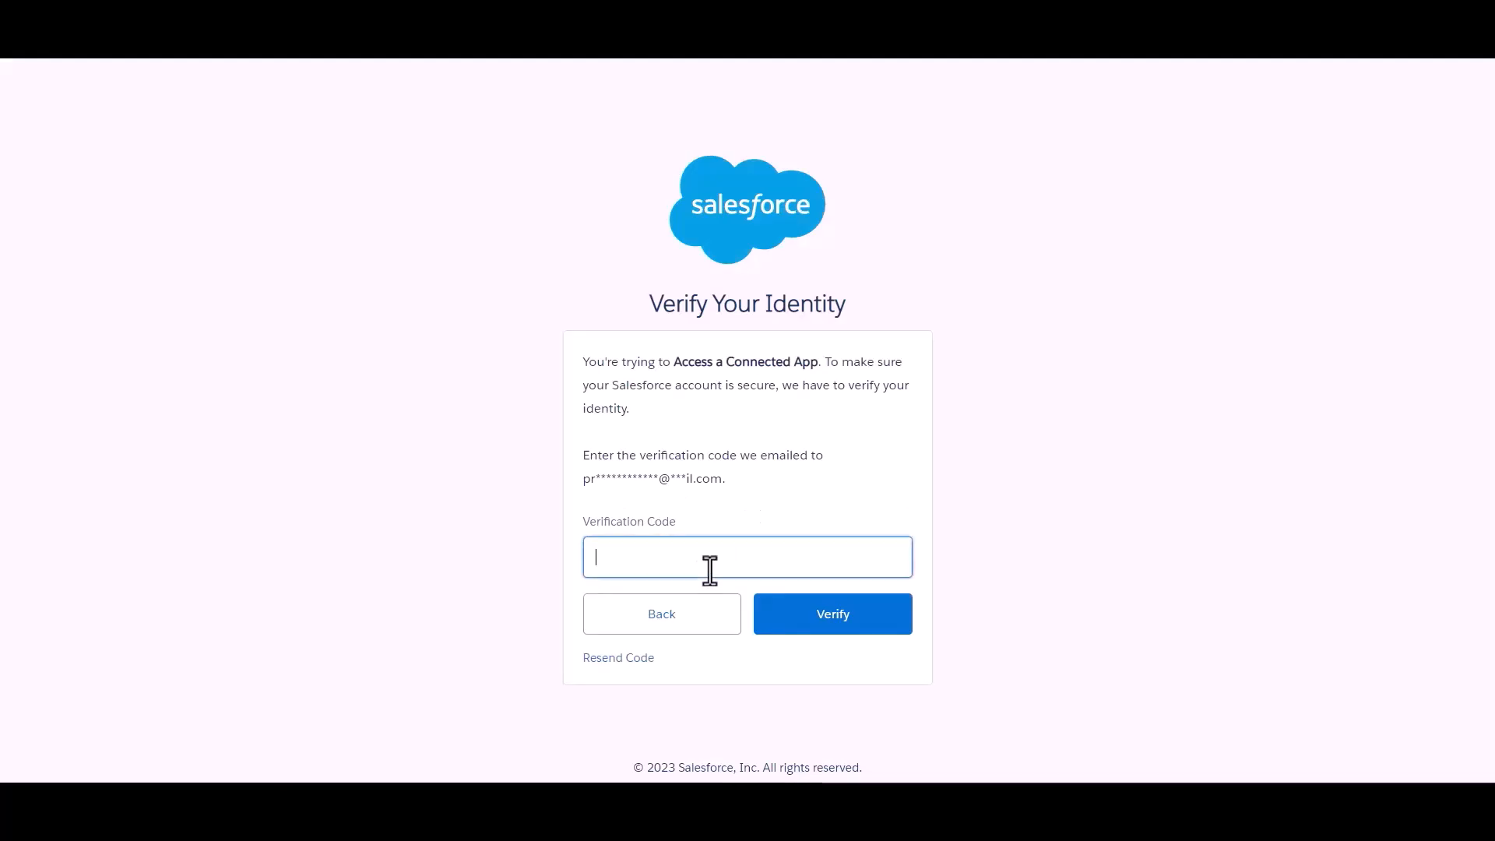
{"action": "left_click", "coordinate": [777, 487]}
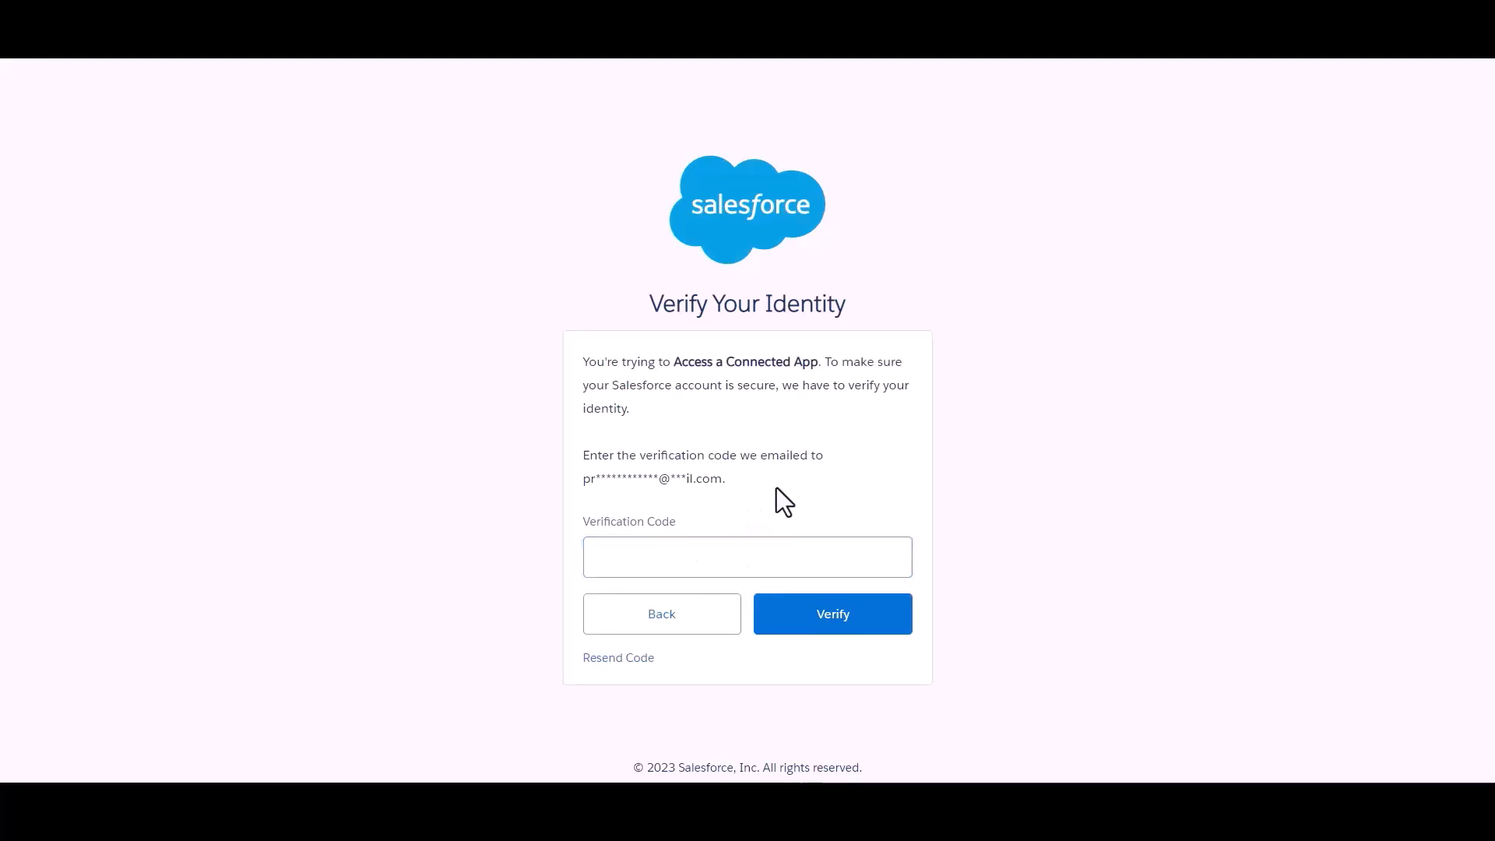
{"action": "left_click", "coordinate": [771, 554]}
{"action": "key", "text": "ctrl+v"}
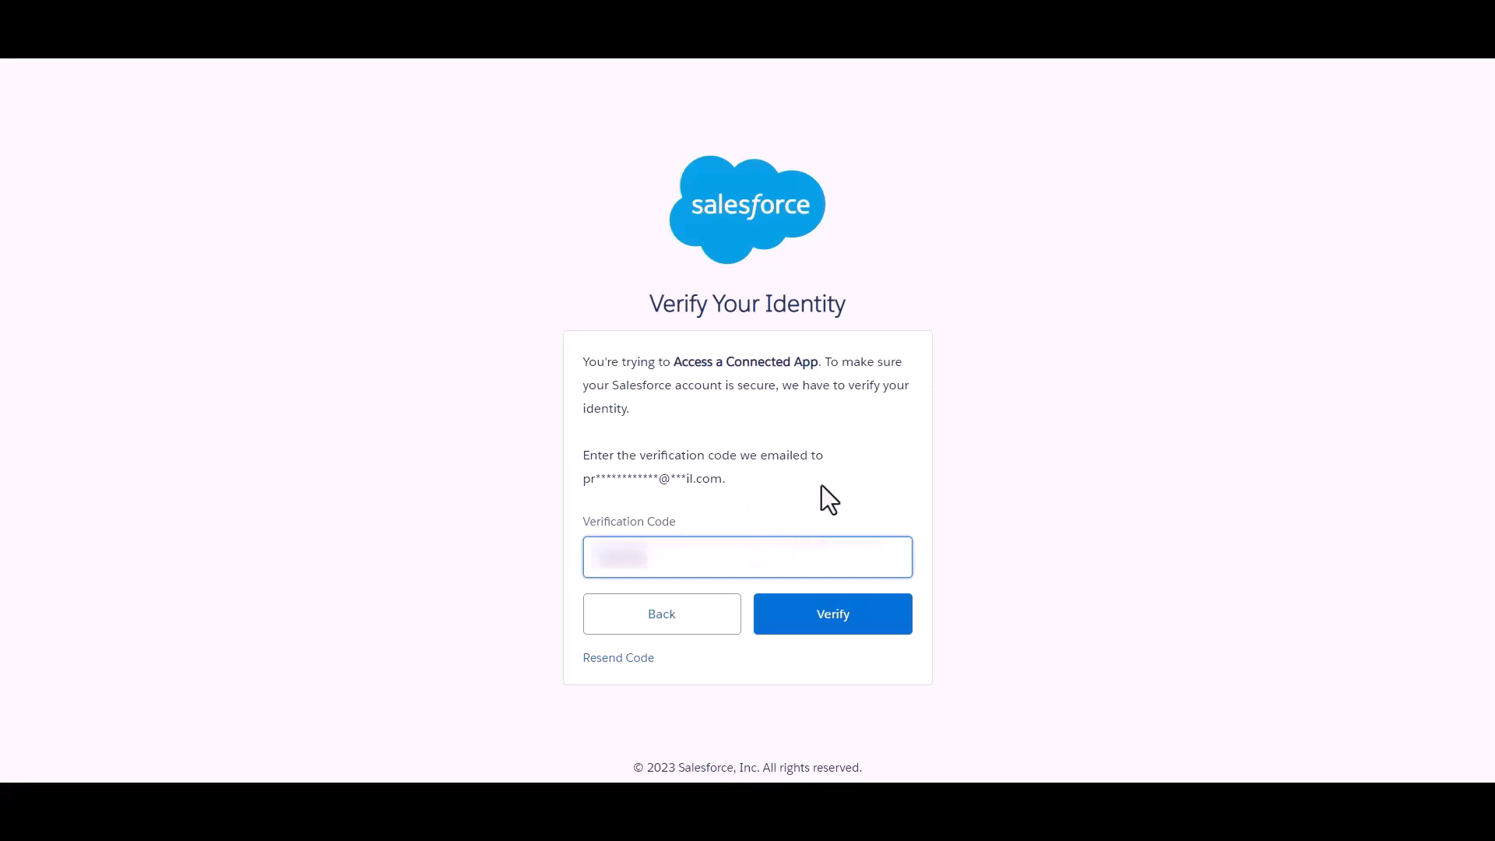
{"action": "left_click", "coordinate": [846, 627]}
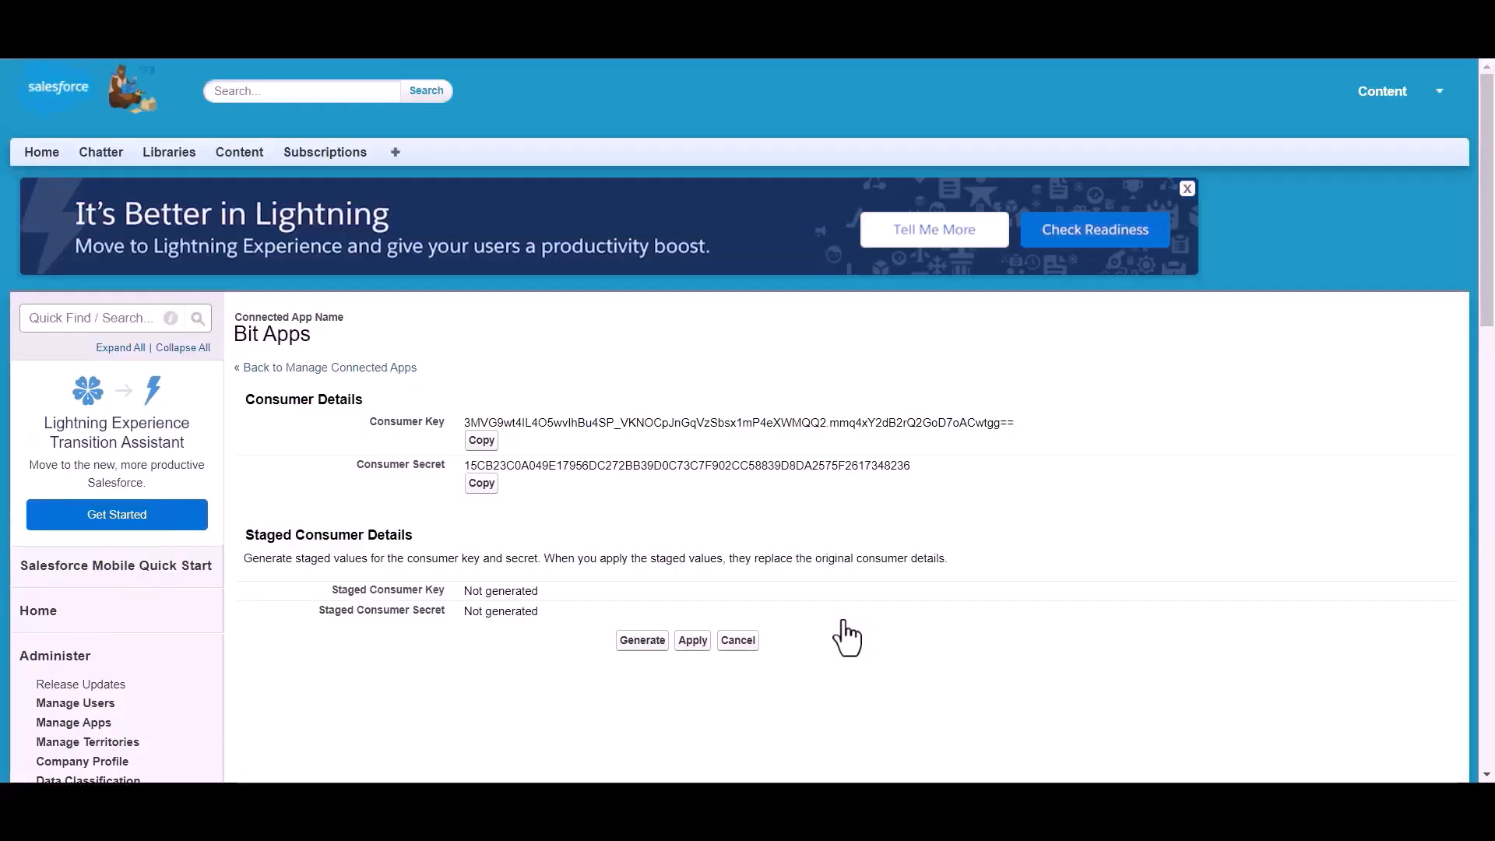
Paste the Salesforce consumer key into the Client id field
{"action": "scroll", "coordinate": [695, 375], "scroll_direction": "down", "scroll_amount": 1}
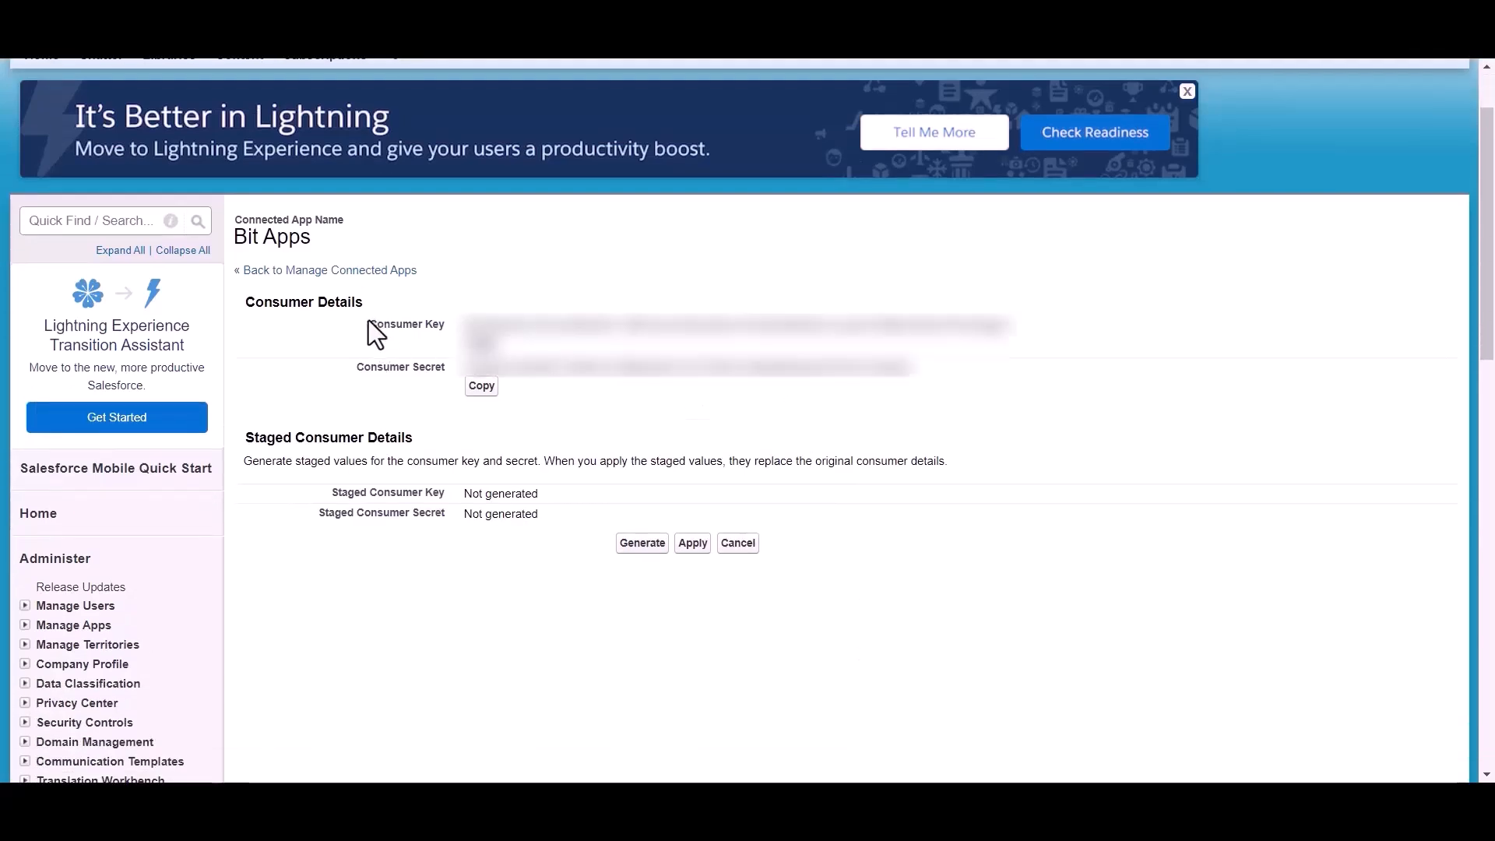
{"action": "left_click_drag", "start_coordinate": [345, 371], "coordinate": [450, 371]}
{"action": "left_click", "coordinate": [531, 408]}
{"action": "scroll", "coordinate": [532, 408], "scroll_direction": "up", "scroll_amount": 1}
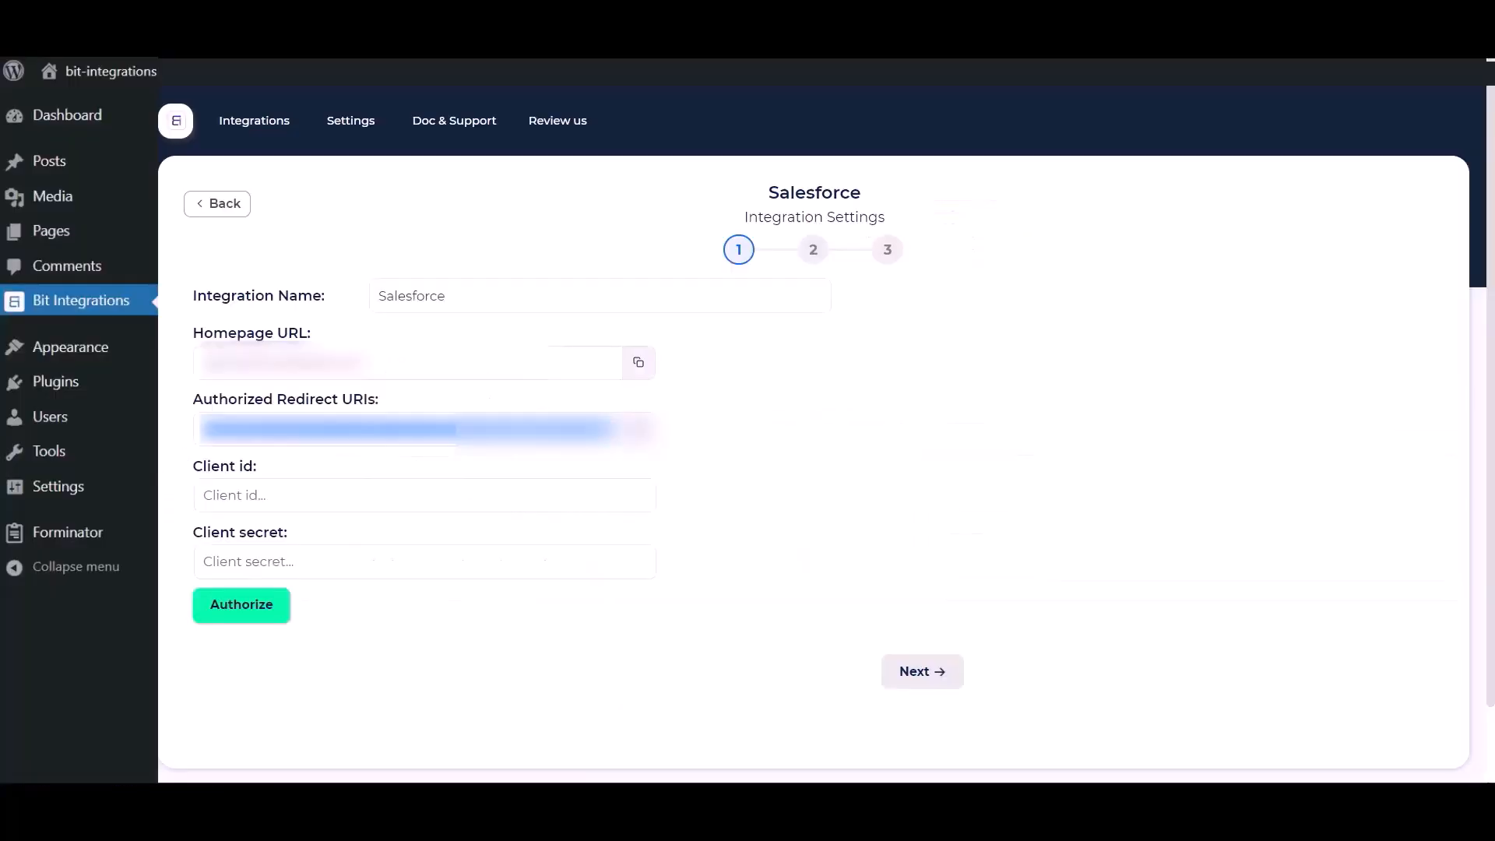
{"action": "left_click", "coordinate": [320, 495]}
{"action": "key", "text": "ctrl+v"}
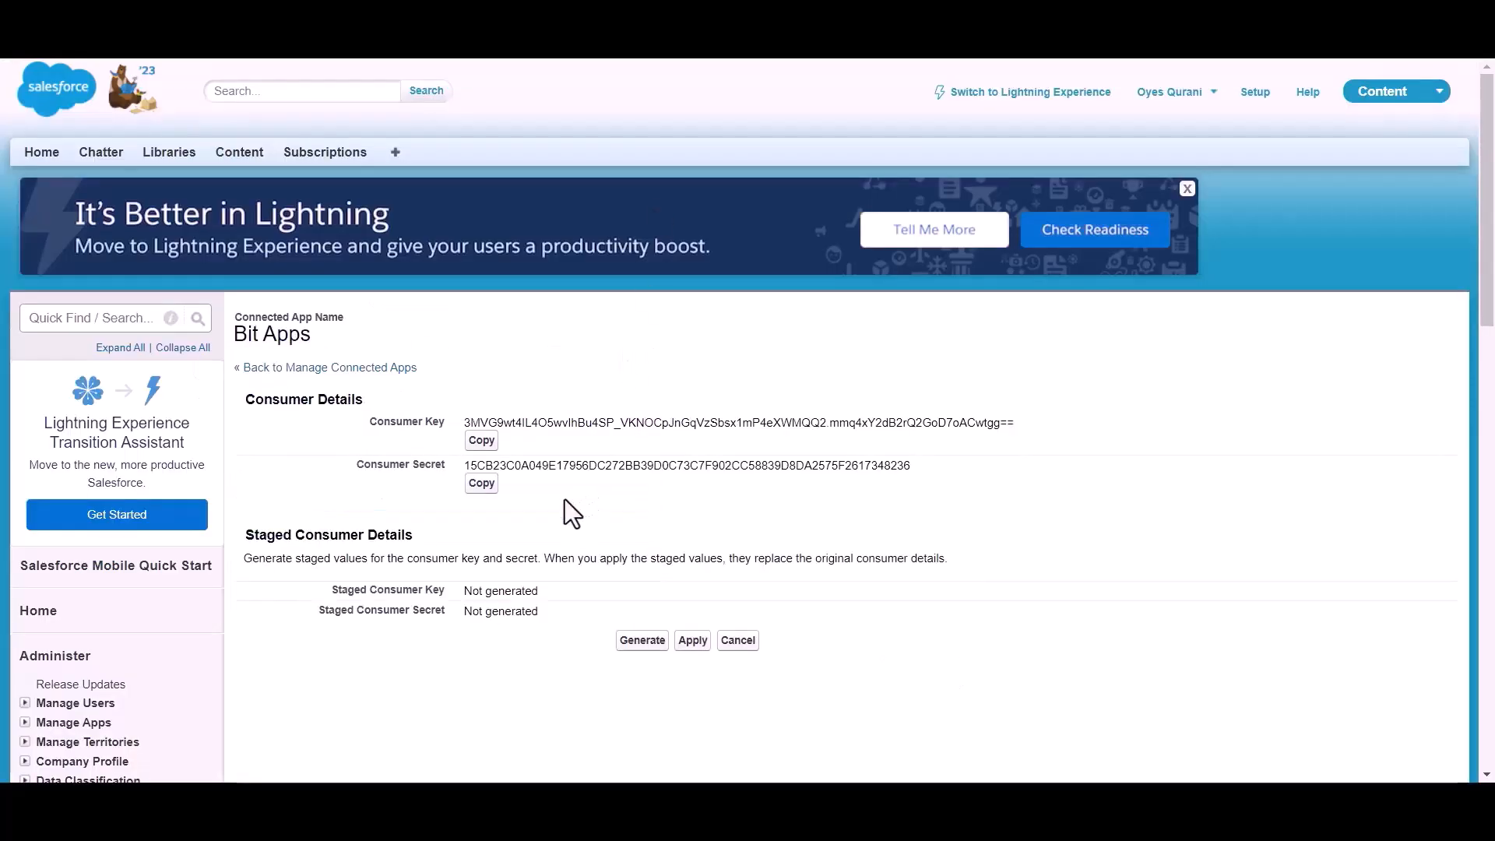
Copy the consumer secret and paste it into the Client secret field
{"action": "left_click", "coordinate": [479, 485]}
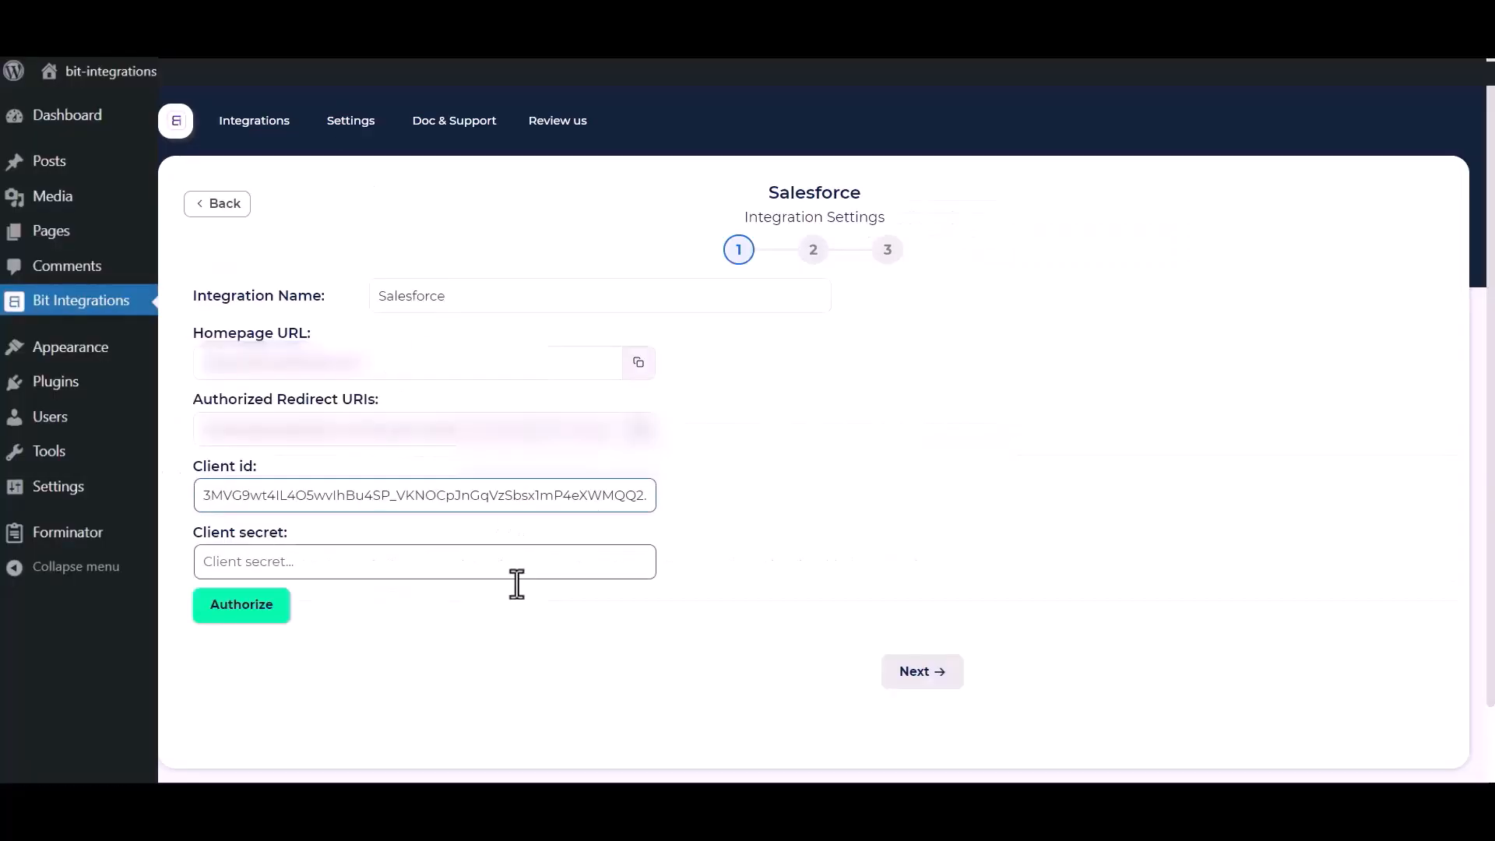
{"action": "left_click", "coordinate": [424, 561]}
{"action": "key", "text": "ctrl+v"}
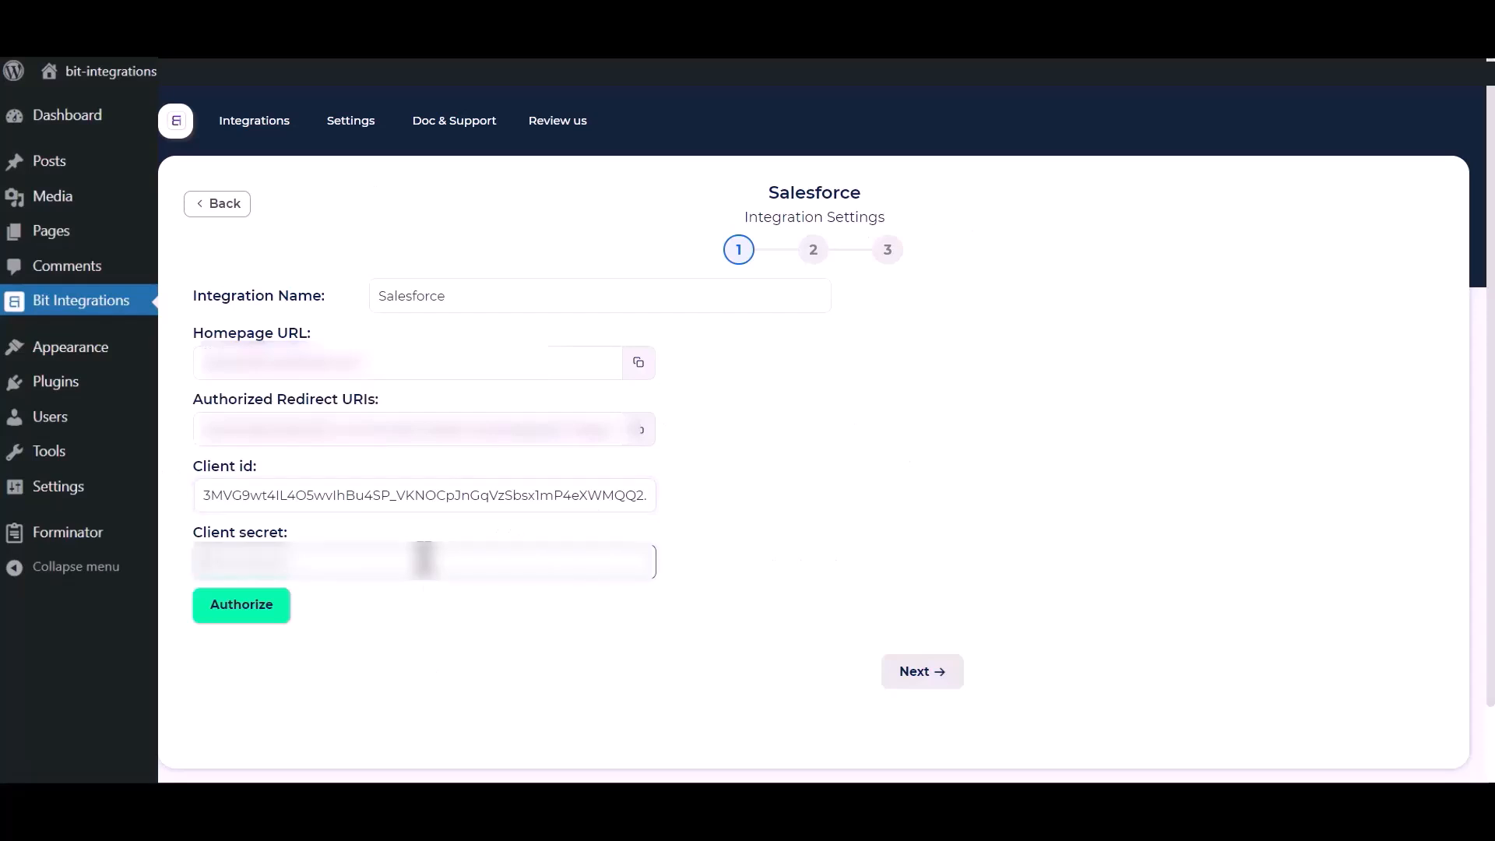
{"action": "left_click", "coordinate": [705, 423]}
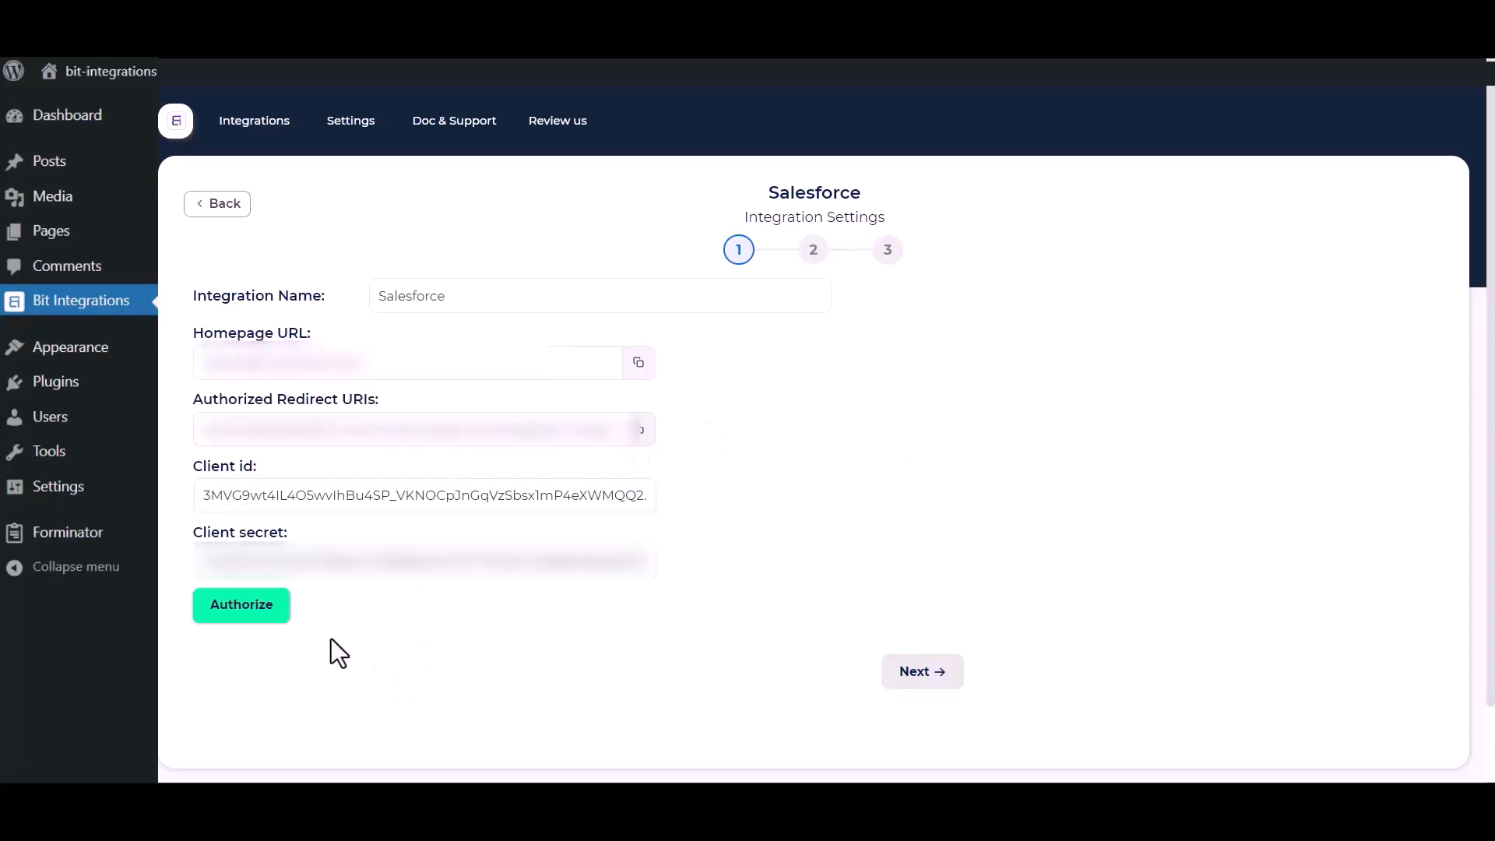
Authorize the Salesforce connection by allowing Bit Apps access, then proceed to step 2
{"action": "left_click", "coordinate": [222, 612]}
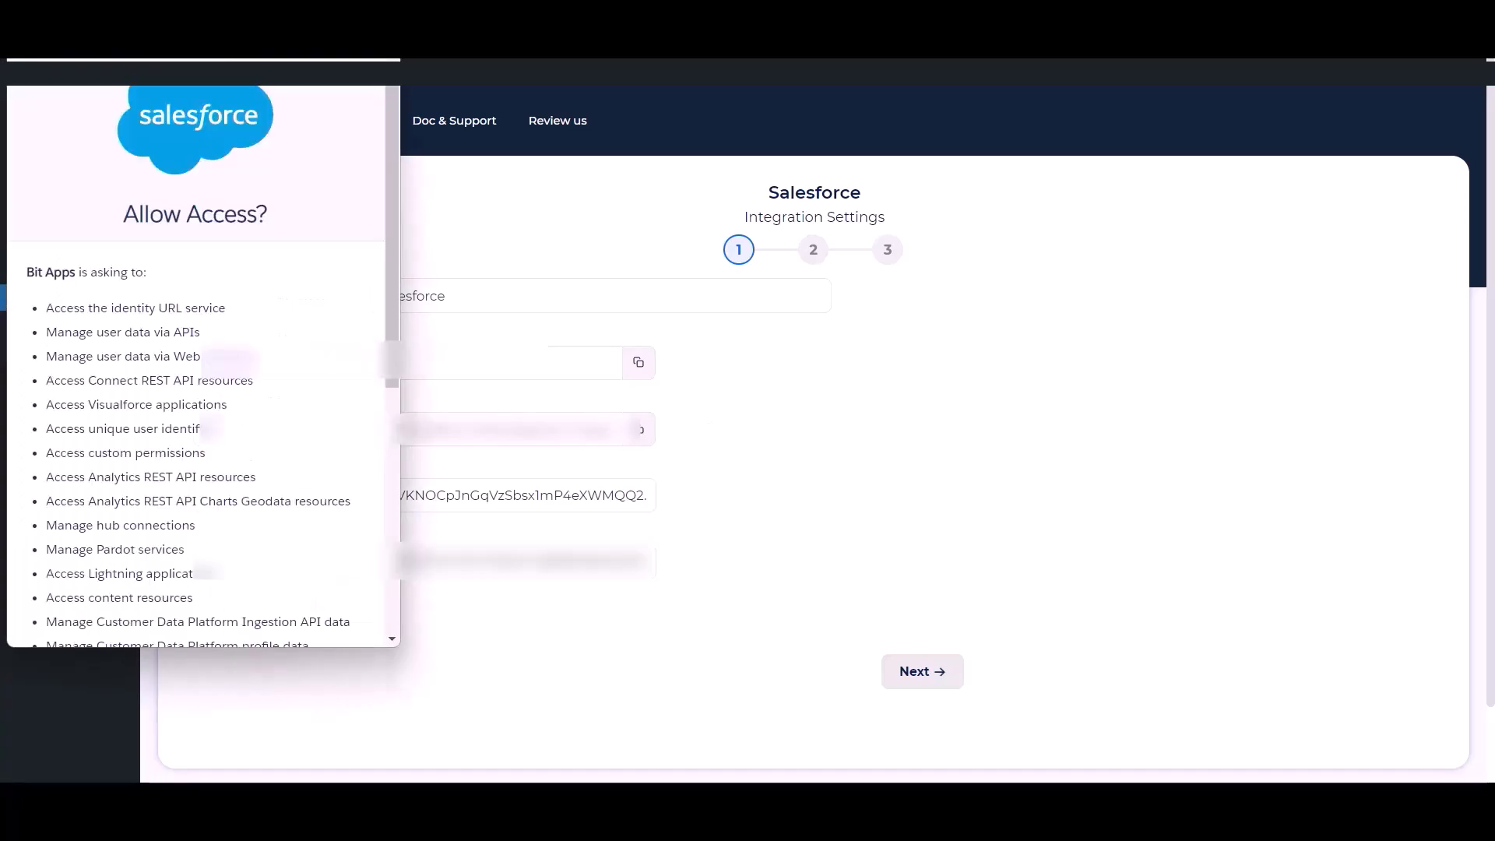
{"action": "scroll", "coordinate": [231, 385], "scroll_direction": "down", "scroll_amount": 5}
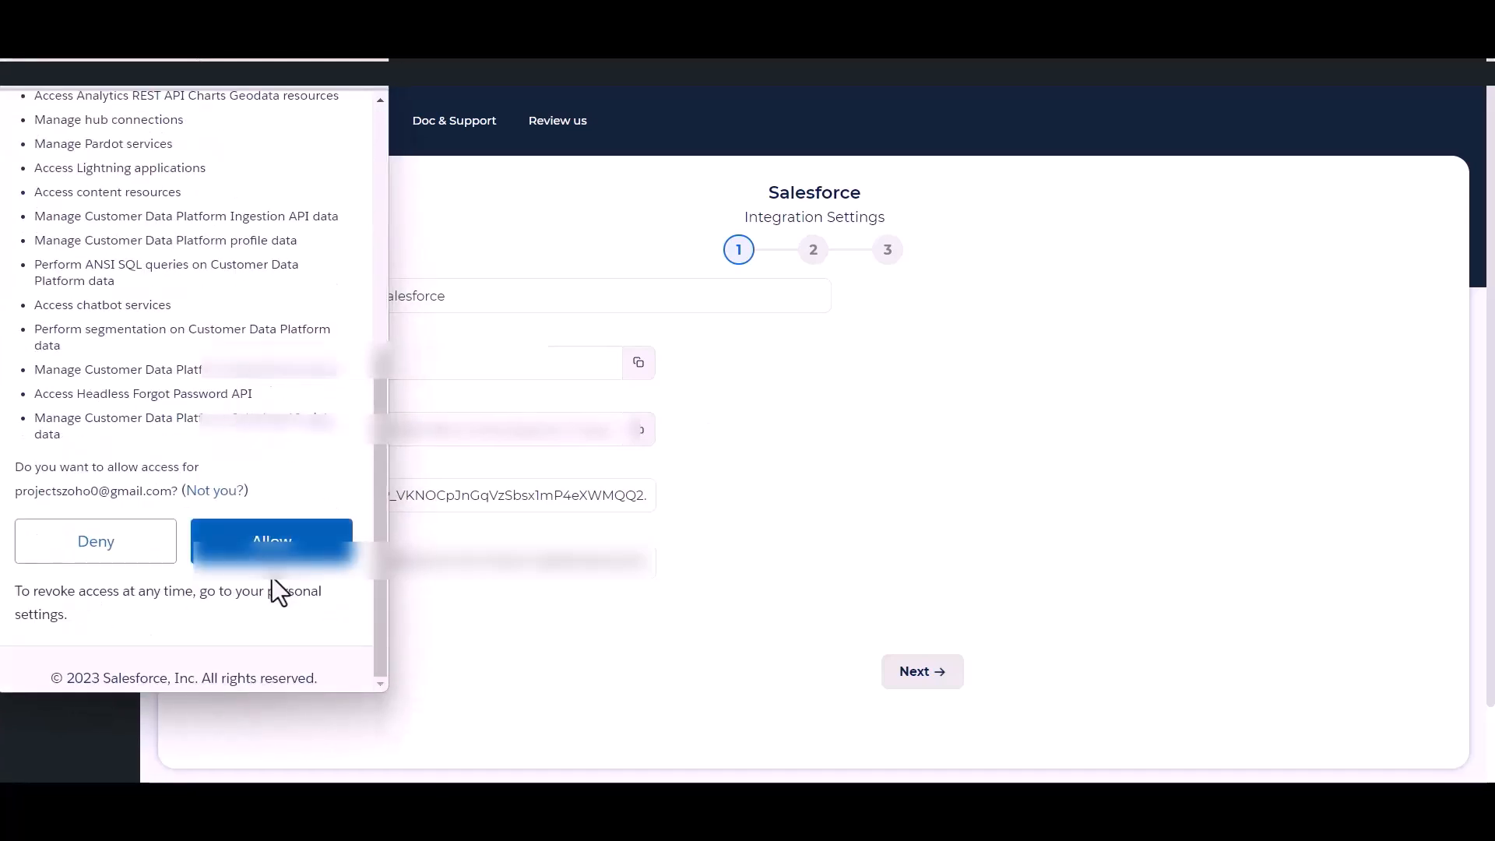
{"action": "left_click", "coordinate": [272, 545]}
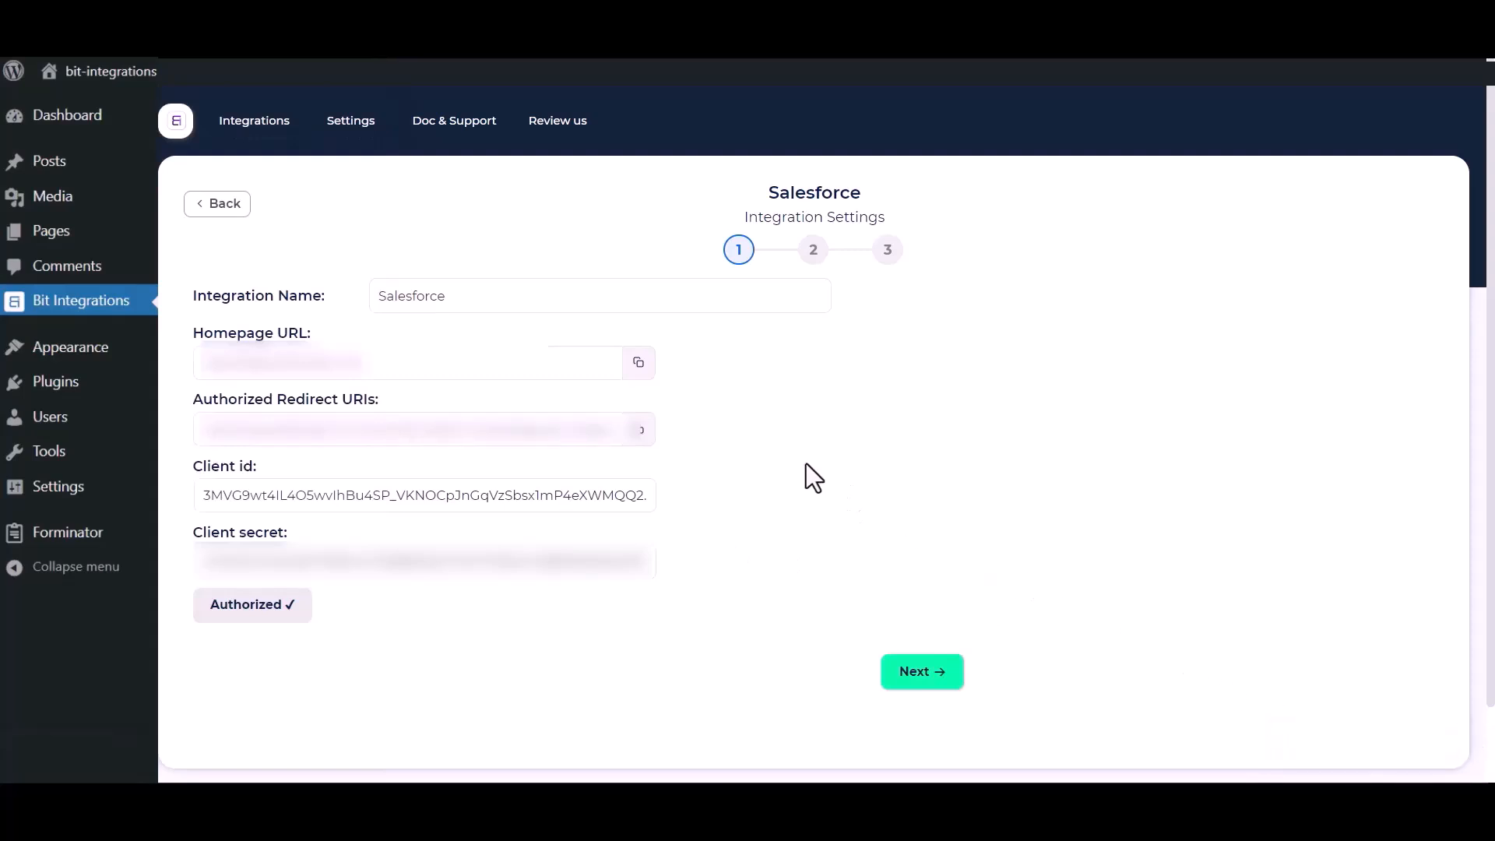
{"action": "left_click", "coordinate": [931, 676]}
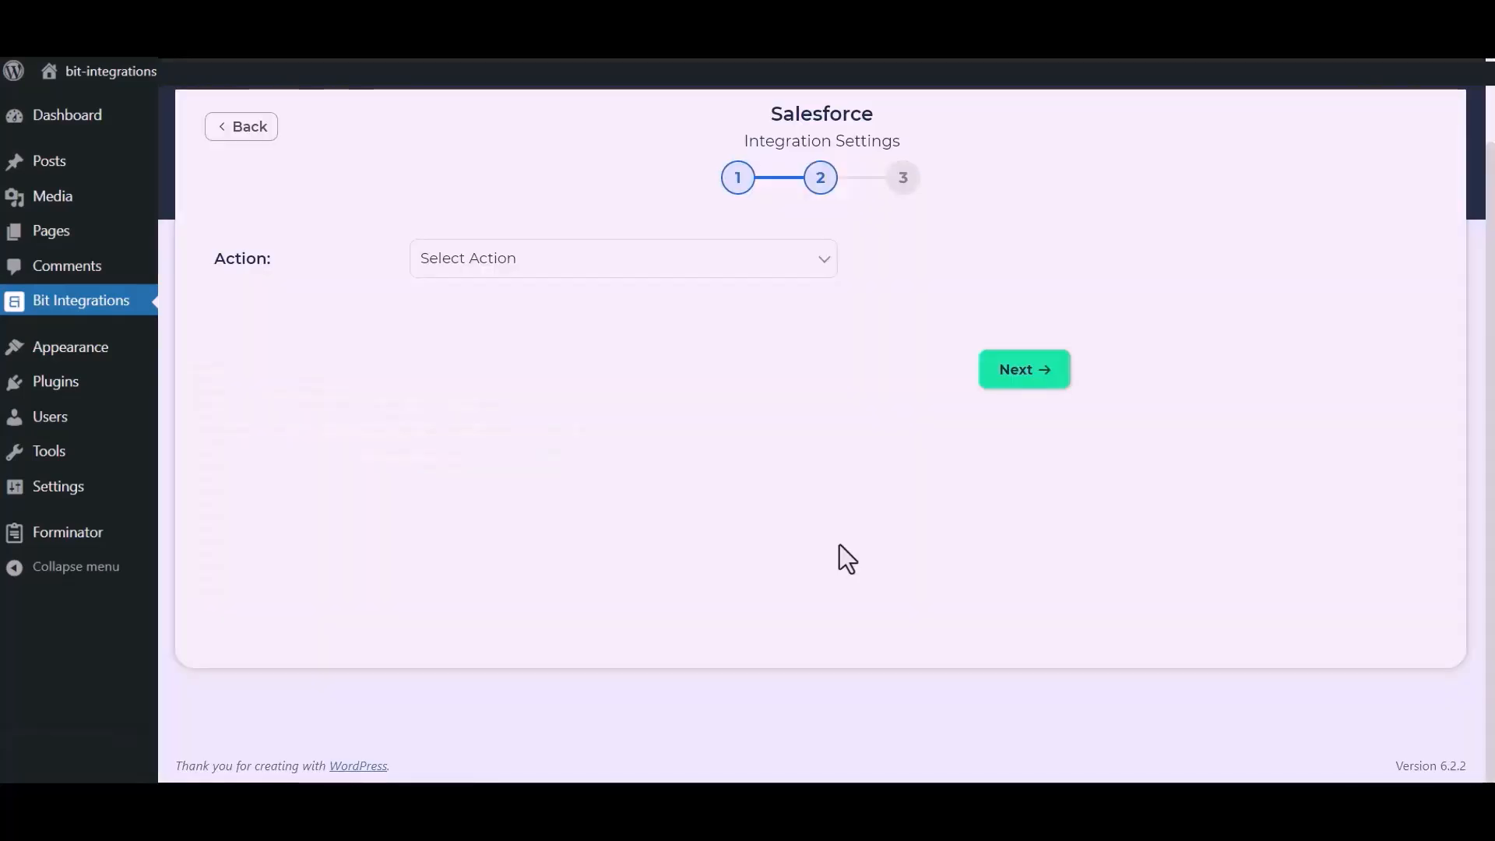
Choose the Create lead action and map Name to Last Name and Email to Email
{"action": "left_click", "coordinate": [736, 269]}
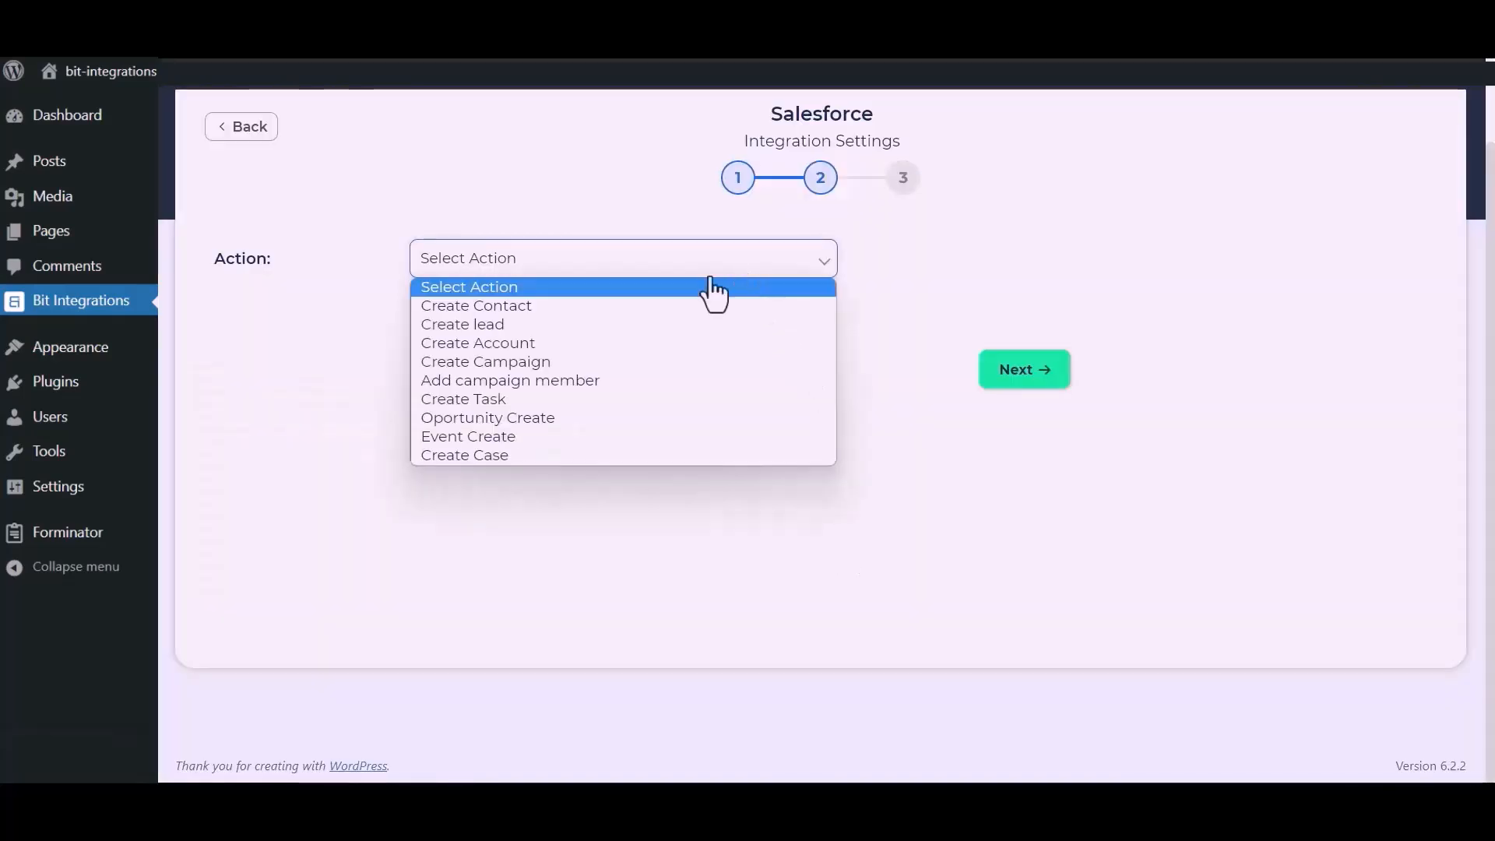
{"action": "left_click", "coordinate": [523, 325]}
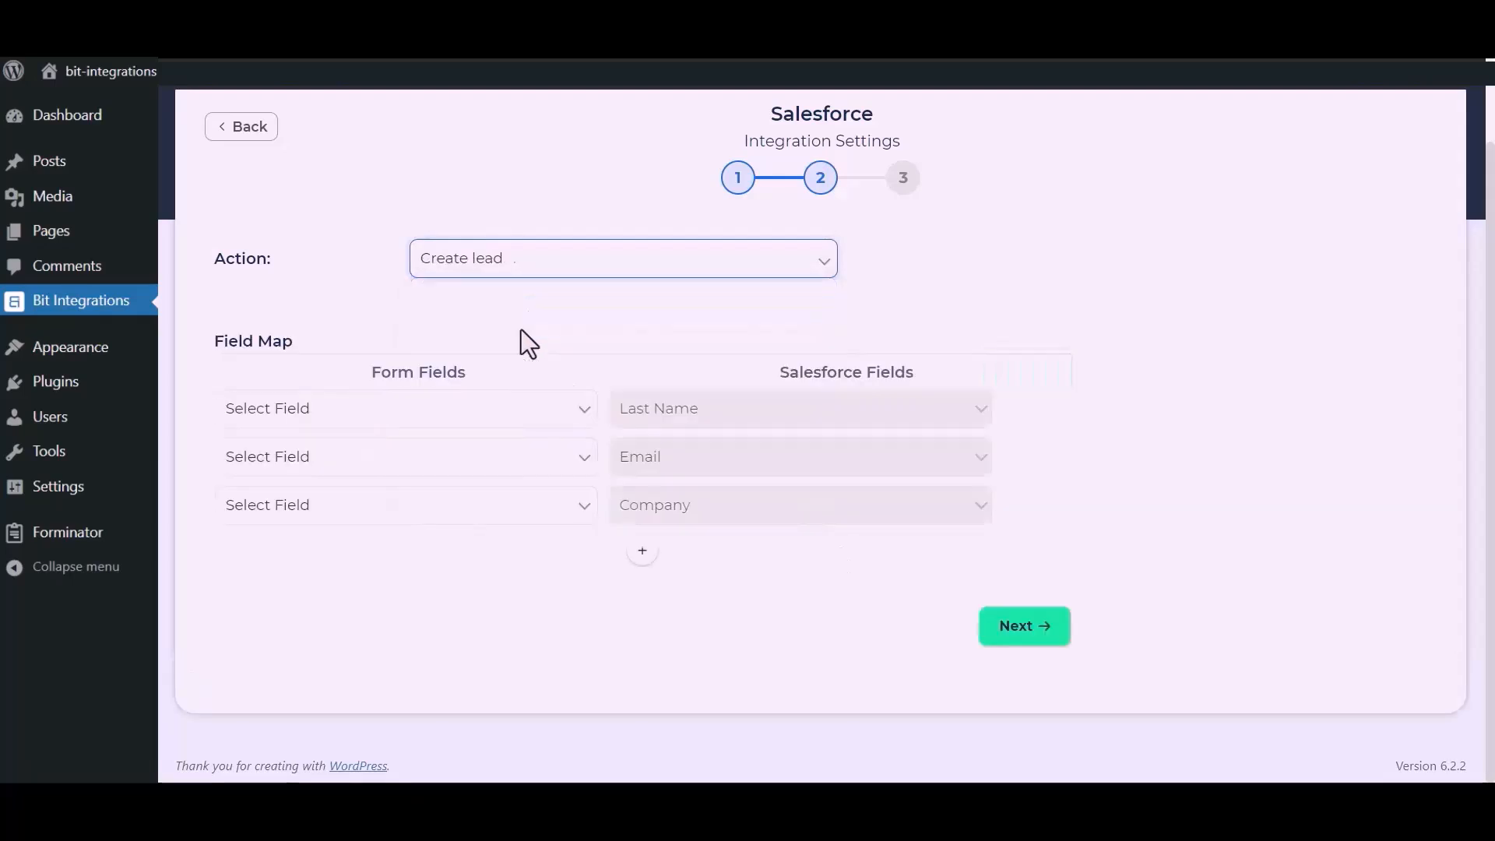
{"action": "left_click", "coordinate": [501, 436]}
{"action": "left_click", "coordinate": [355, 477]}
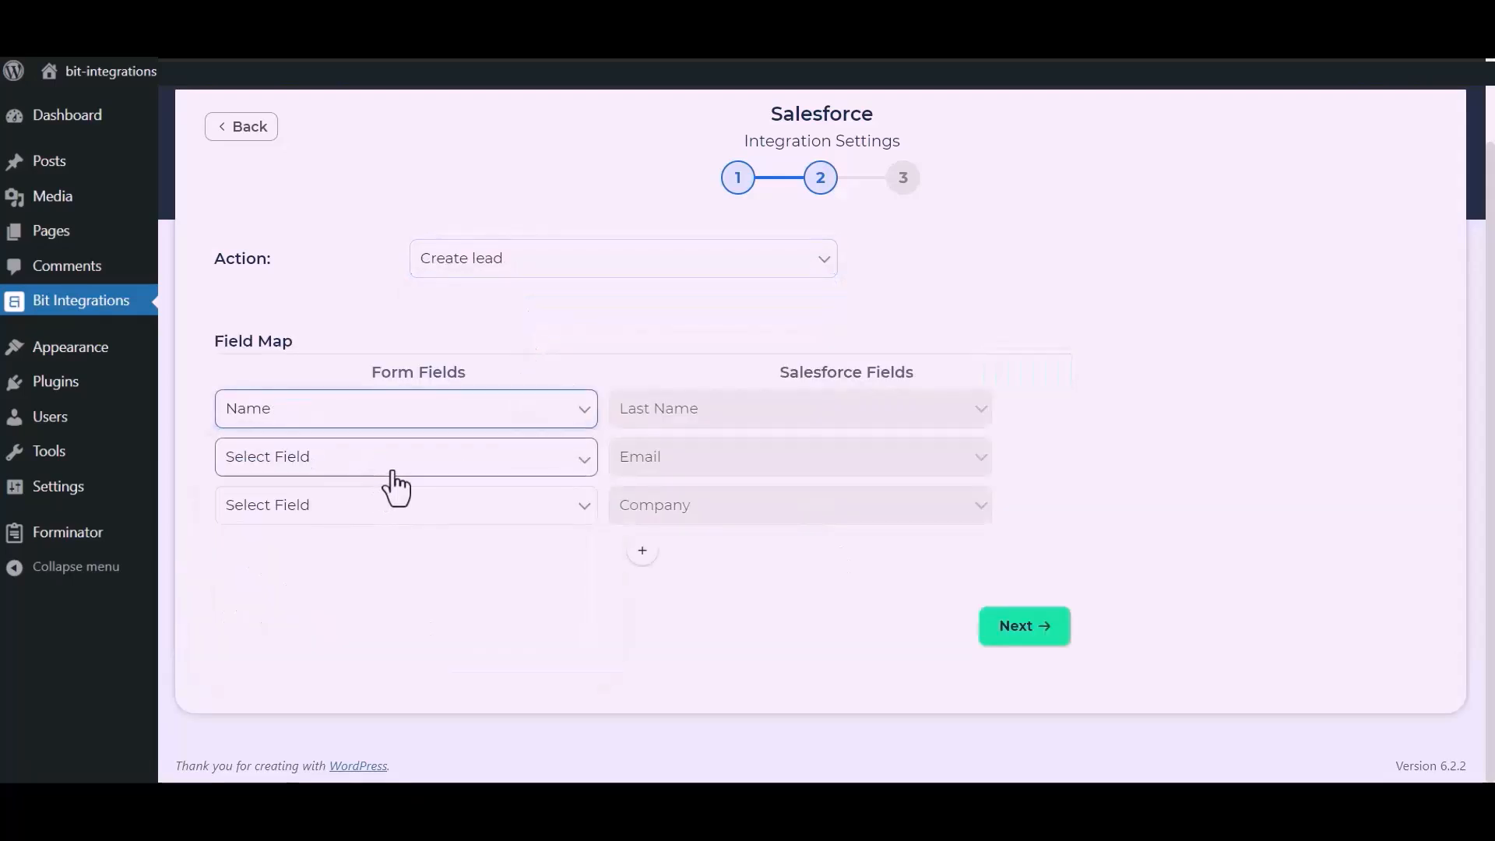
{"action": "left_click", "coordinate": [392, 472]}
{"action": "left_click", "coordinate": [311, 536]}
Map Company to the custom value 'Bit Apps'
{"action": "left_click", "coordinate": [352, 515]}
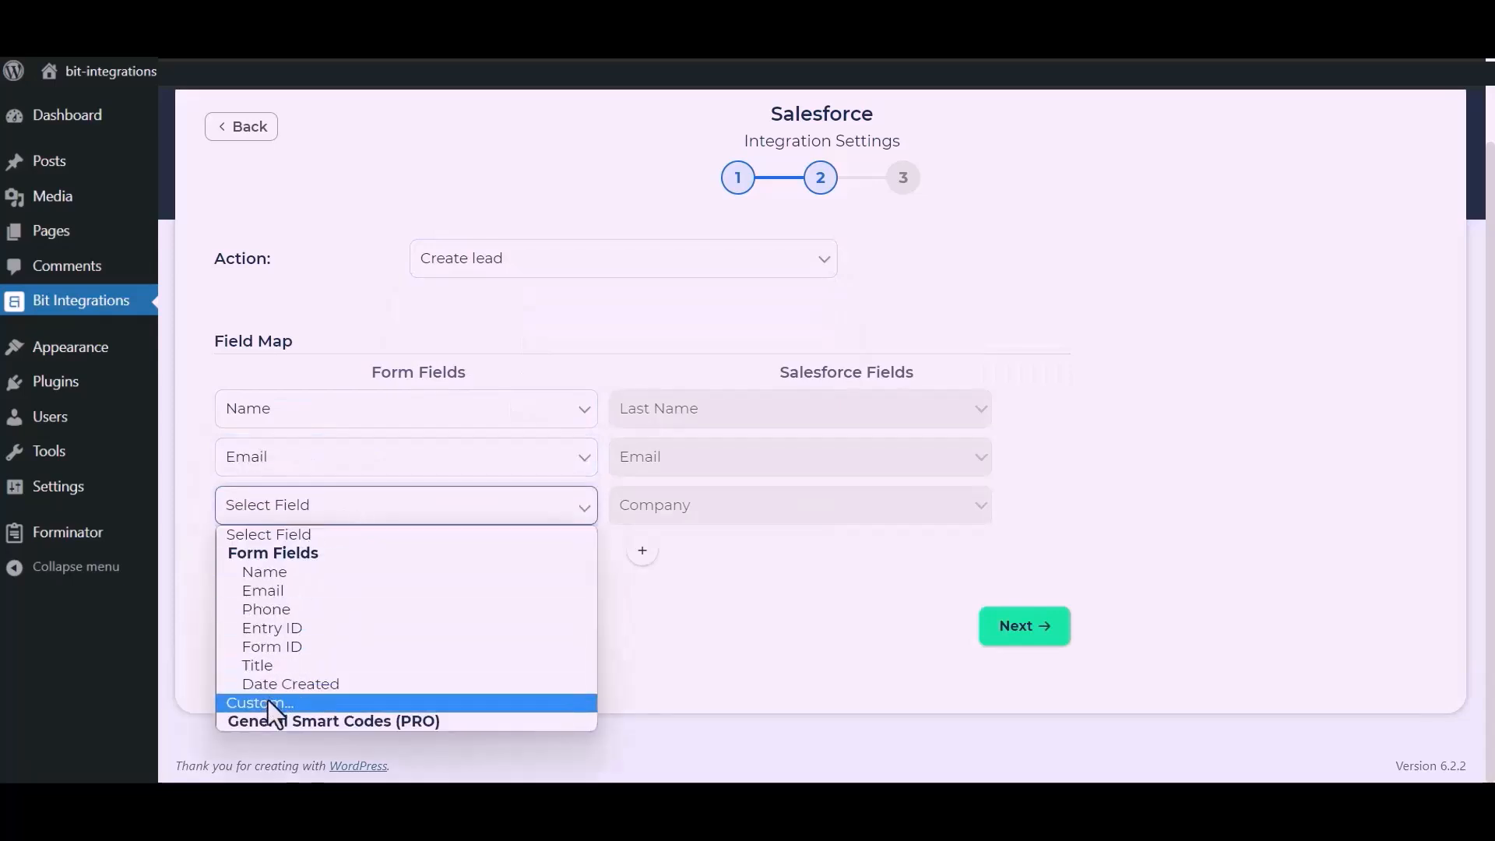
{"action": "left_click", "coordinate": [267, 702]}
{"action": "left_click", "coordinate": [524, 515]}
{"action": "type", "text": "Bit Apps"}
{"action": "left_click_drag", "start_coordinate": [574, 614], "coordinate": [685, 521]}
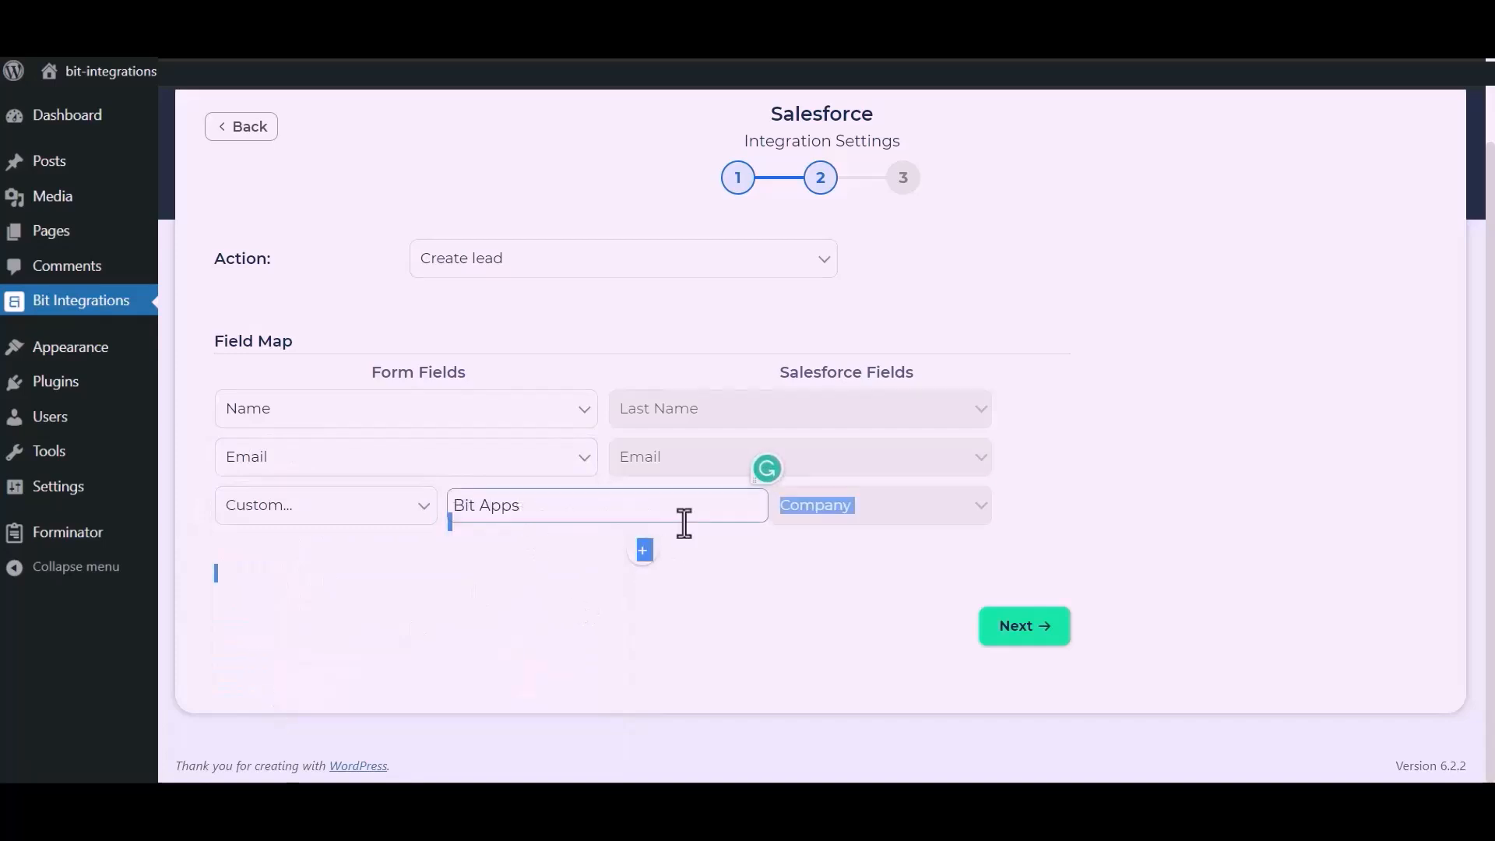
Add a Phone-to-Phone mapping row, then finish and save the integration
{"action": "left_click", "coordinate": [645, 555]}
{"action": "left_click", "coordinate": [488, 557]}
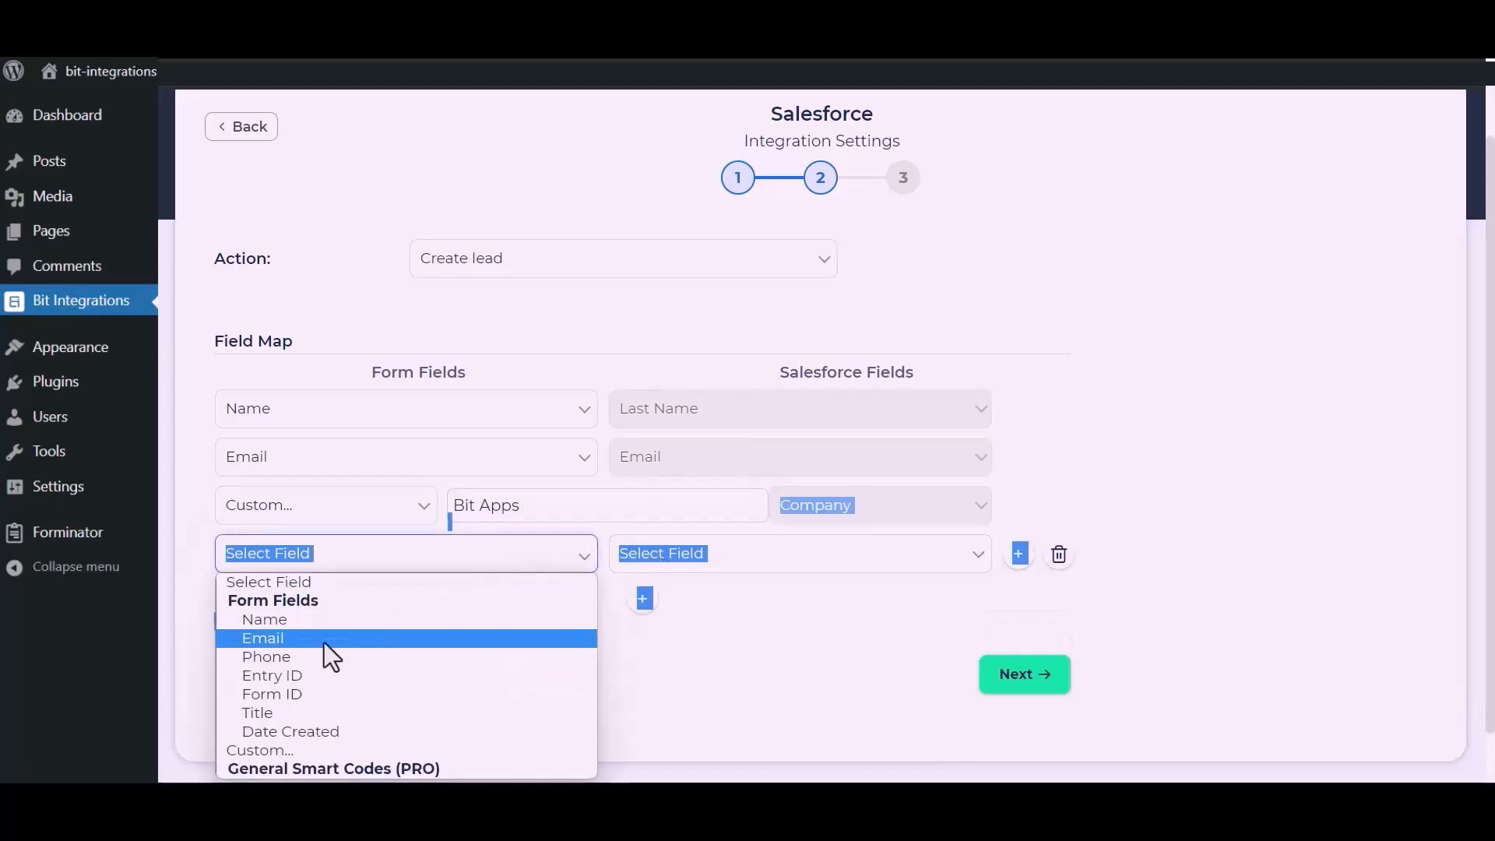
{"action": "left_click", "coordinate": [269, 656]}
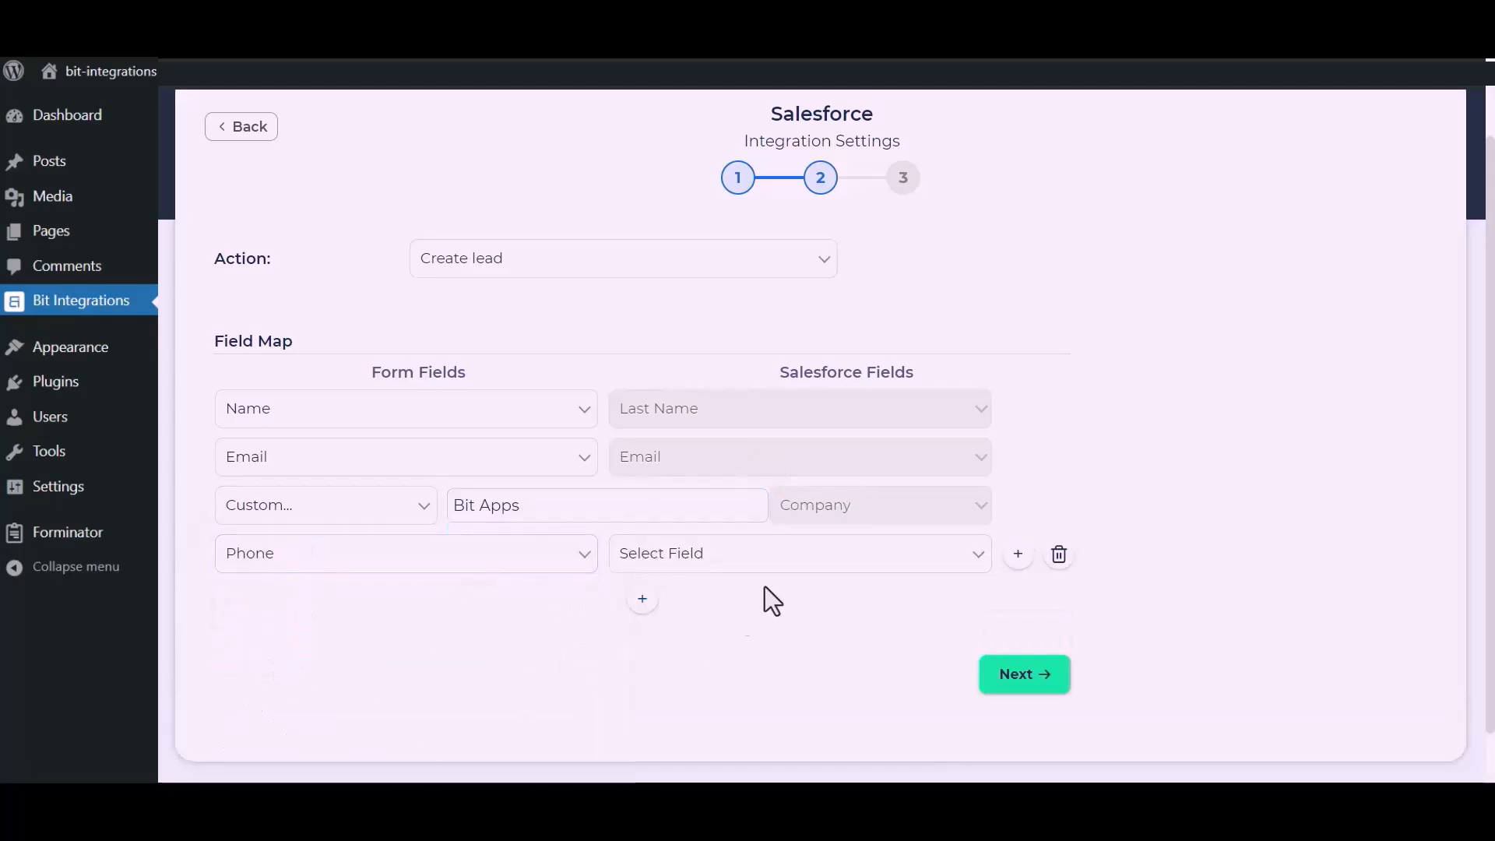
{"action": "left_click", "coordinate": [811, 555]}
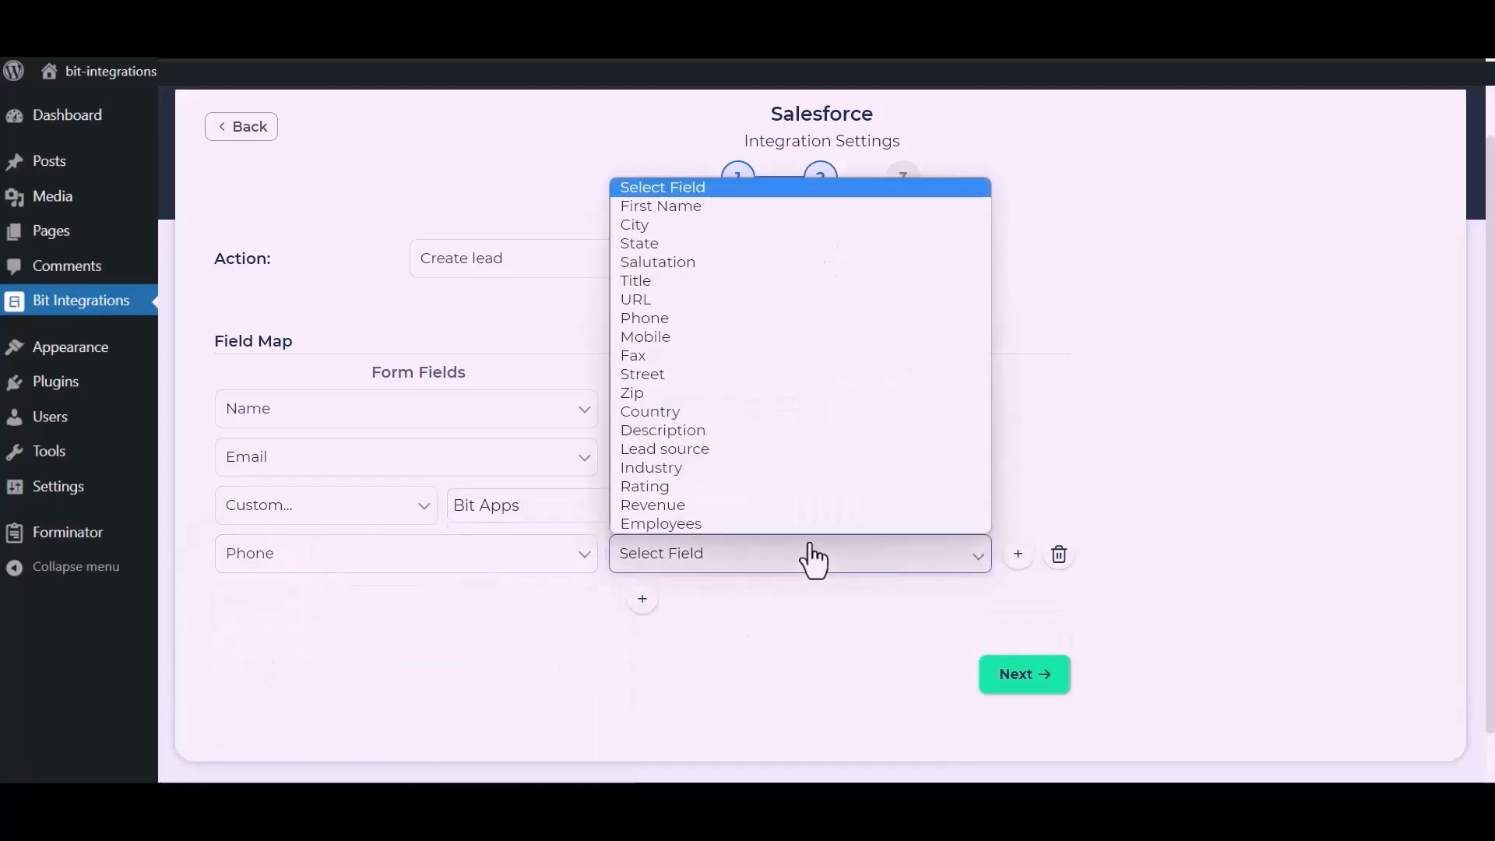
{"action": "left_click", "coordinate": [665, 325]}
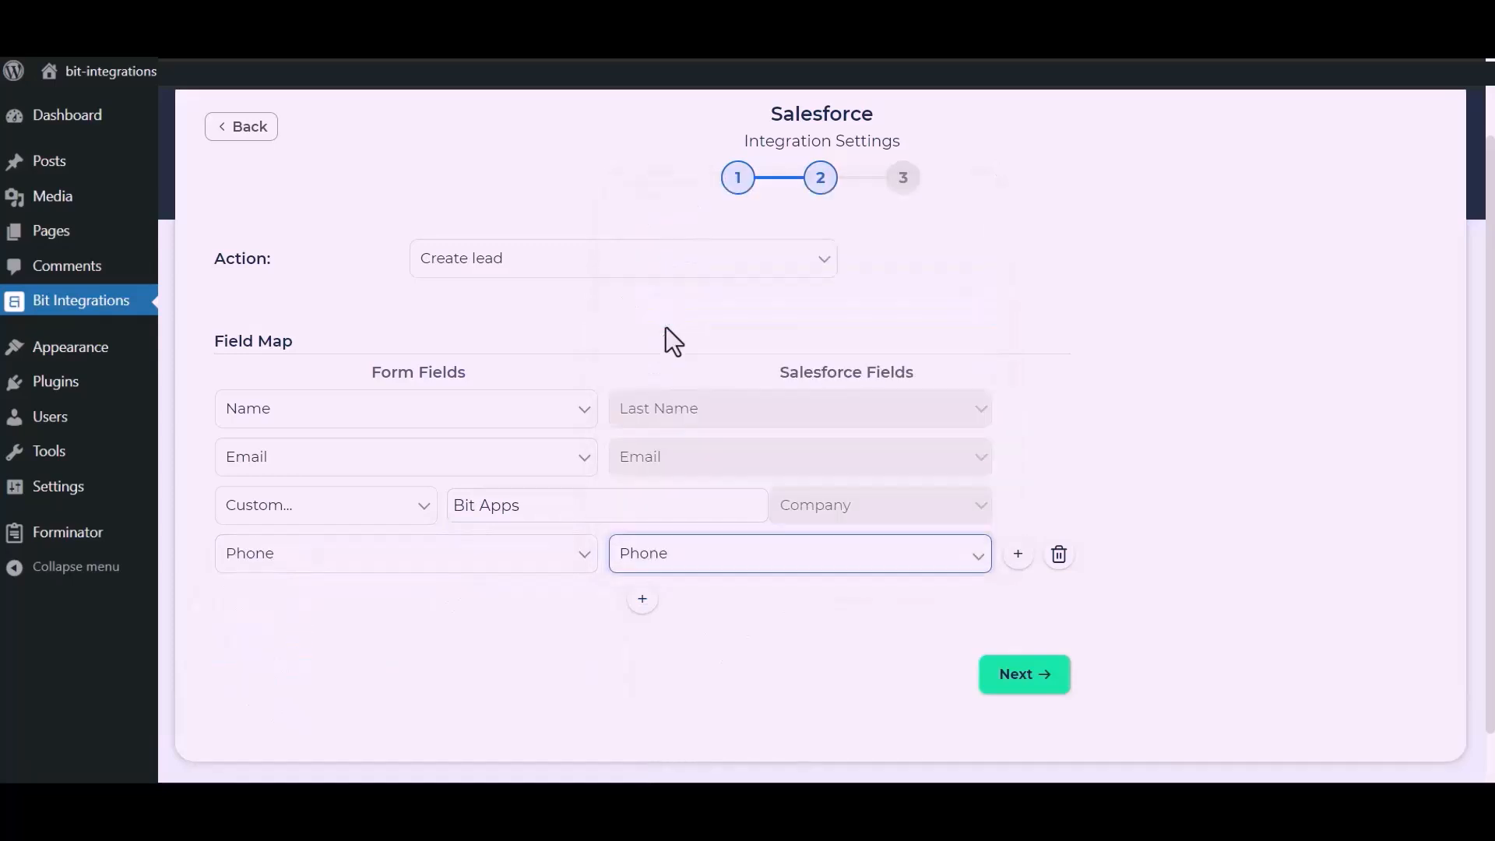
{"action": "left_click", "coordinate": [1028, 675]}
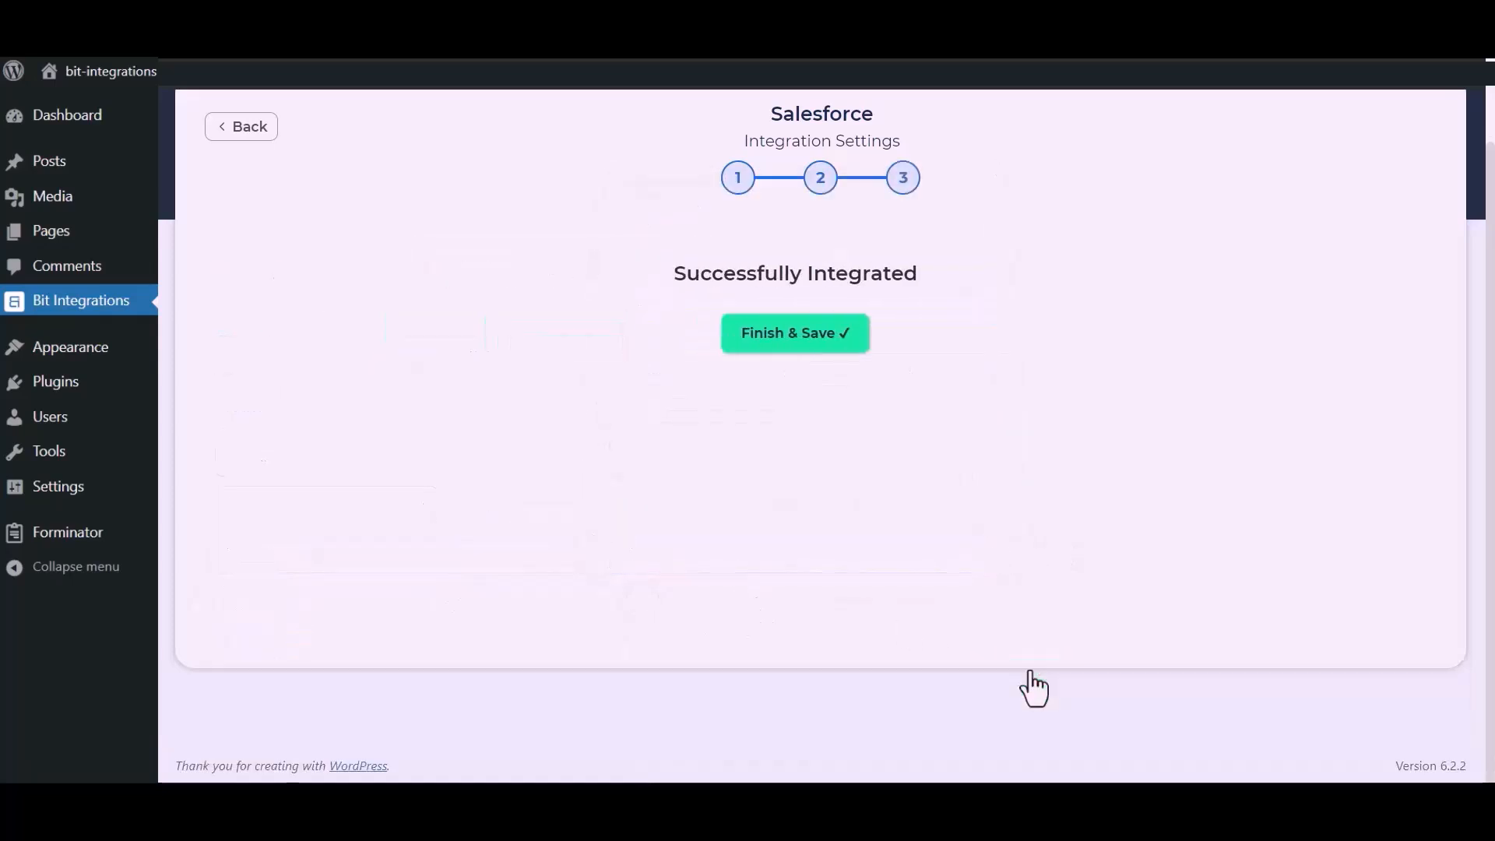
{"action": "left_click", "coordinate": [828, 343]}
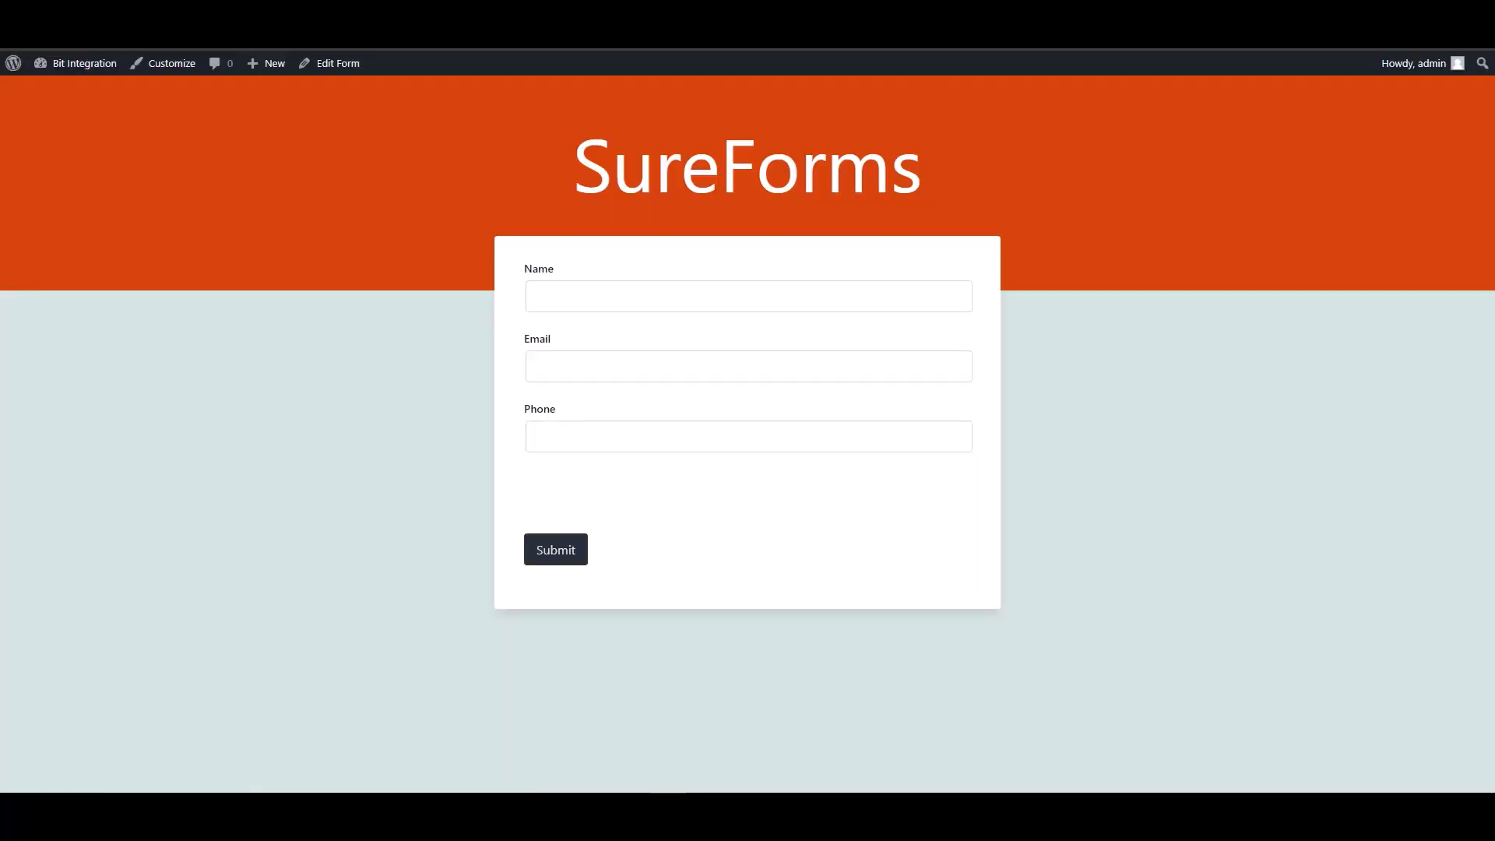
Enter 'Bit Integrations' as Name, add a test e-mail and phone number, and submit the form
{"action": "left_click", "coordinate": [586, 300]}
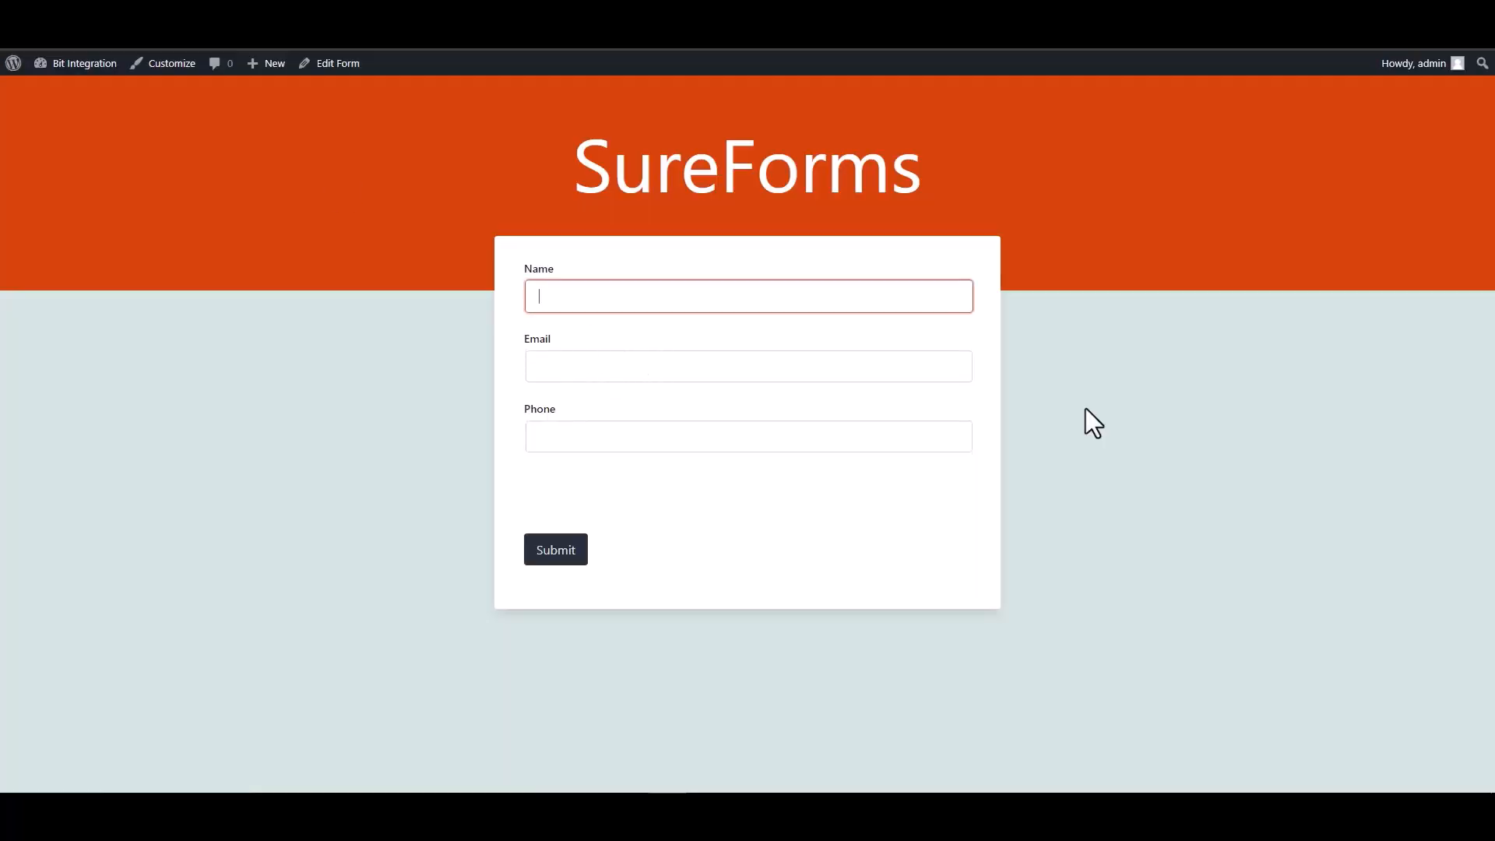
{"action": "type", "text": "Bit Integrations"}
{"action": "key", "text": "Tab"}
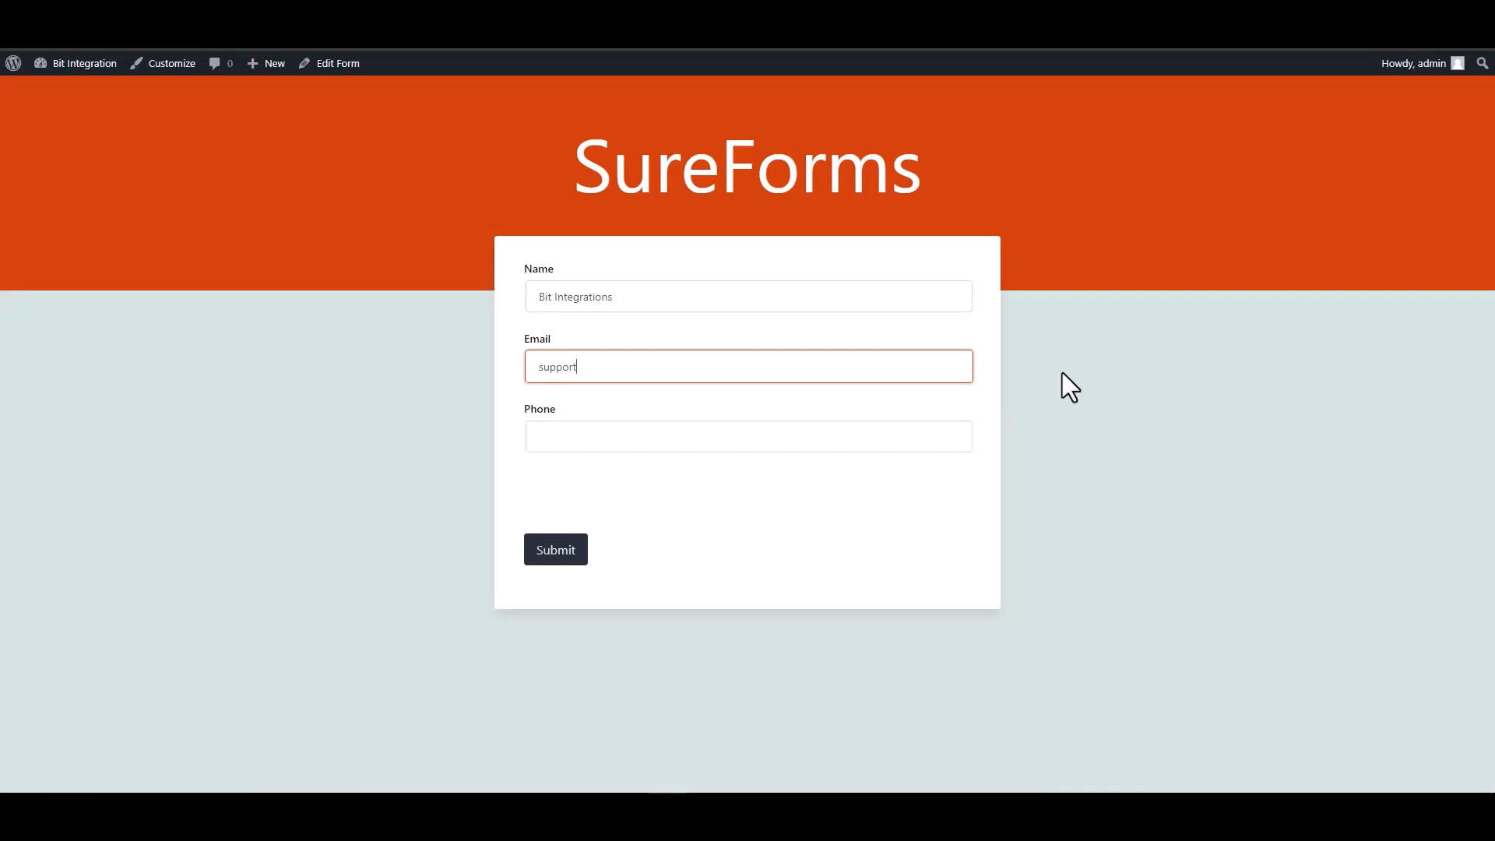
{"action": "left_click", "coordinate": [846, 431]}
{"action": "type", "text": "444555666"}
{"action": "left_click", "coordinate": [566, 551]}
{"action": "left_click_drag", "start_coordinate": [717, 274], "coordinate": [508, 276]}
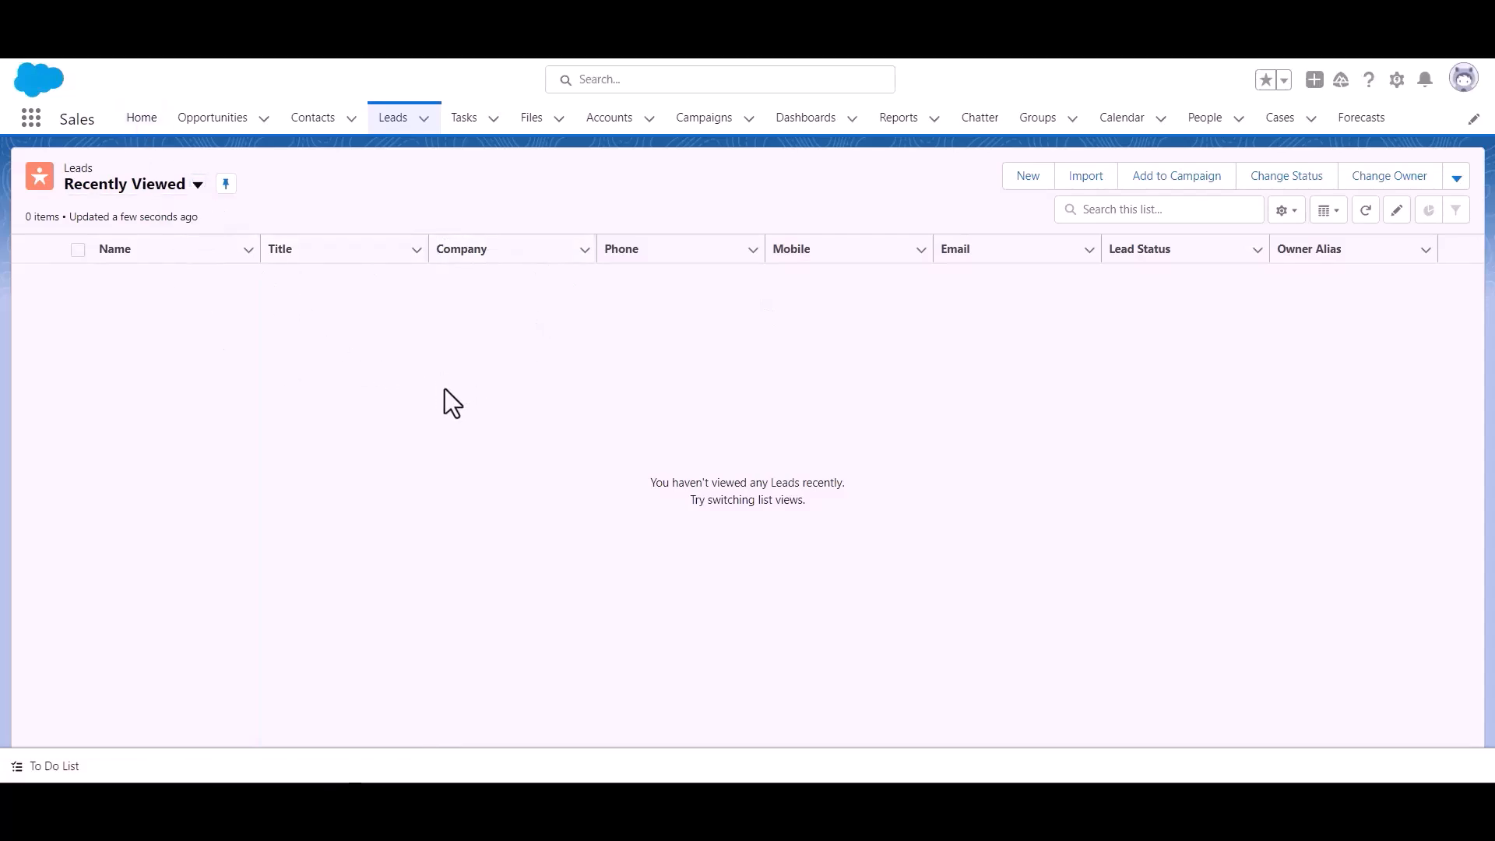
Show the Salesforce Leads list with the new Bit Apps lead, status Open - Not Contacted
{"action": "left_click", "coordinate": [394, 123]}
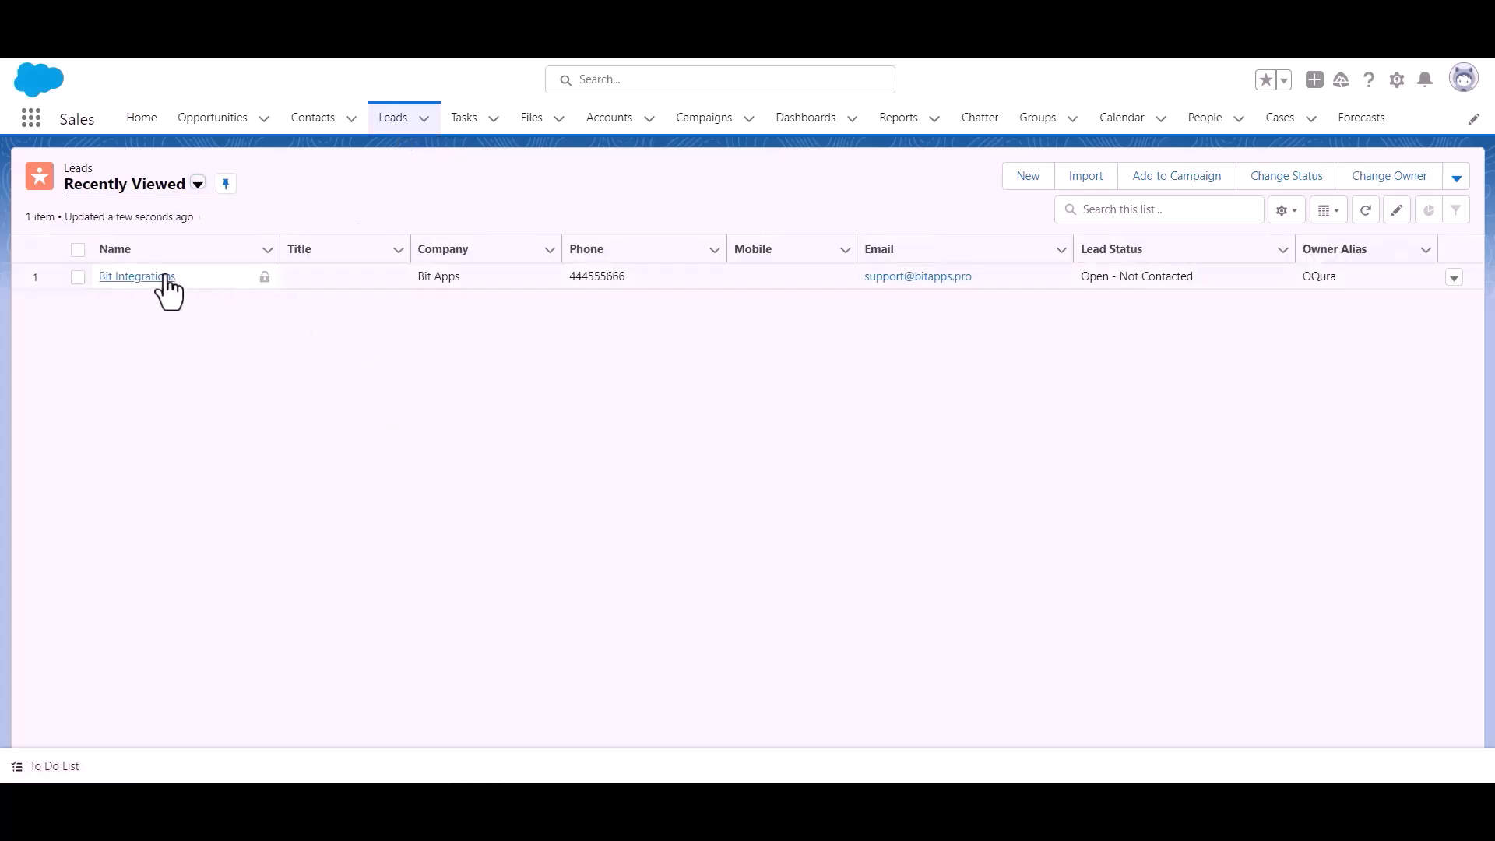